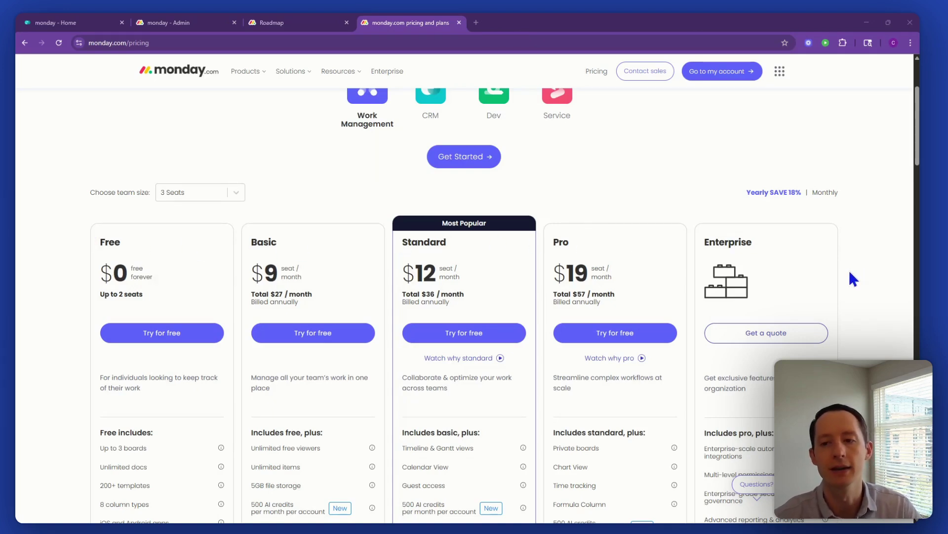
- Scroll down the pricing page past the plan cards toward the complete features list
scroll(850, 273, down, 1)
scroll(861, 280, down, 1)
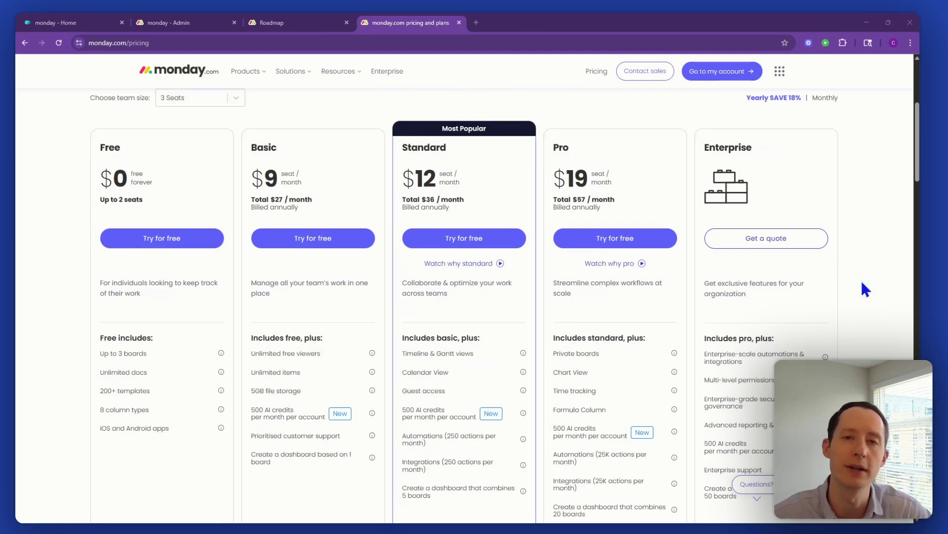
scroll(728, 317, down, 1)
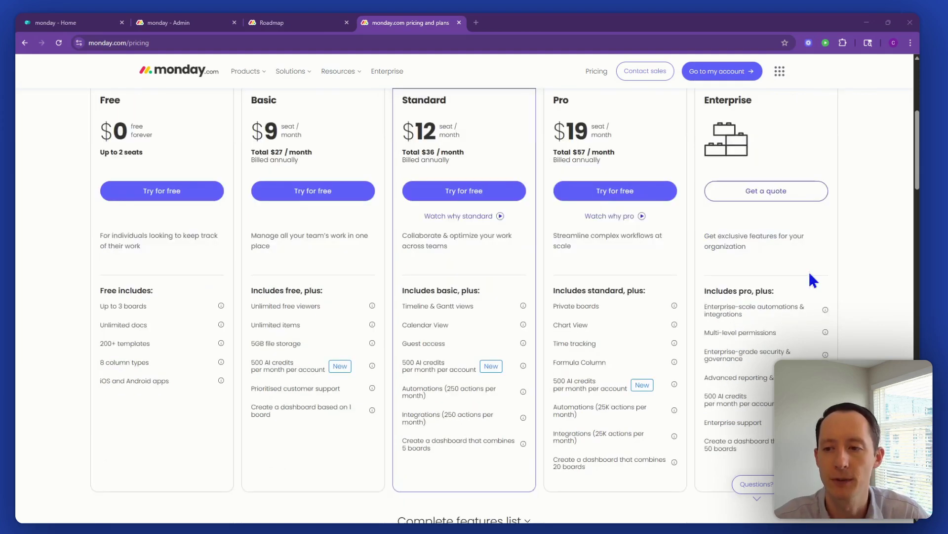
scroll(818, 277, down, 2)
scroll(474, 296, down, 1)
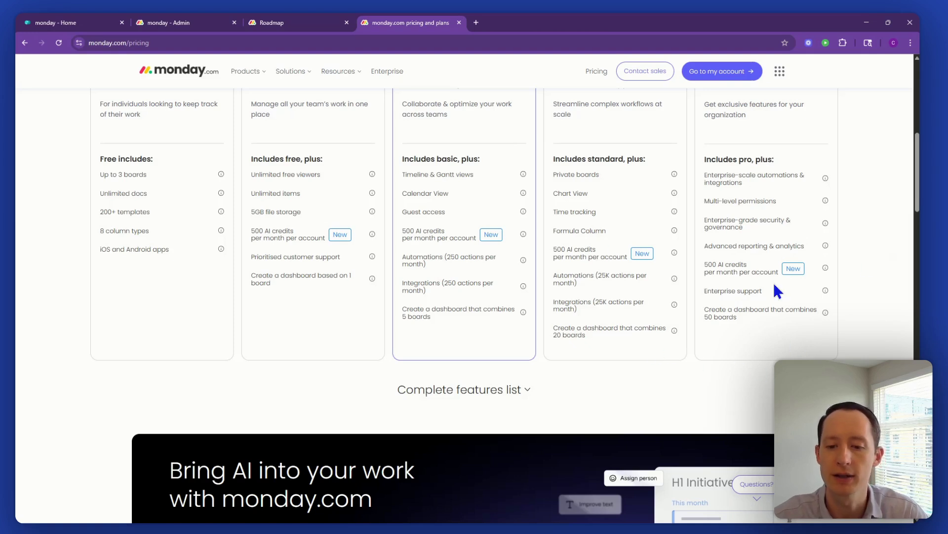
- Expand the complete features list and scroll to the Pro plan's feature lines
click(530, 393)
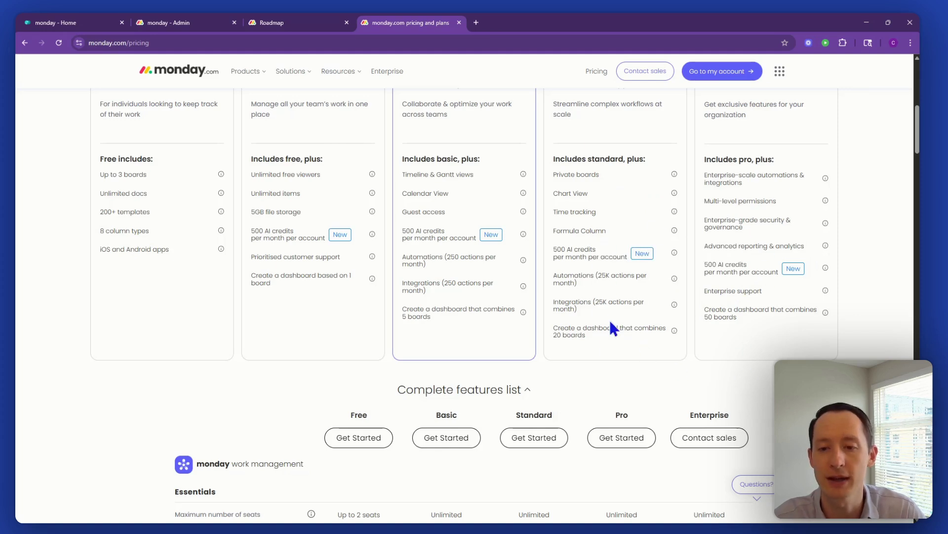
scroll(642, 276, up, 2)
scroll(663, 265, down, 1)
scroll(716, 297, up, 1)
scroll(800, 324, up, 1)
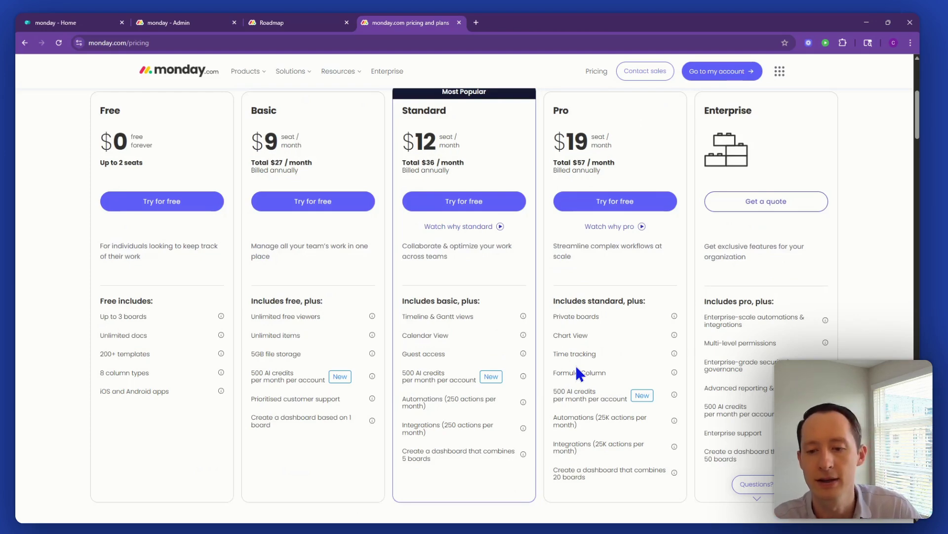
scroll(576, 368, down, 3)
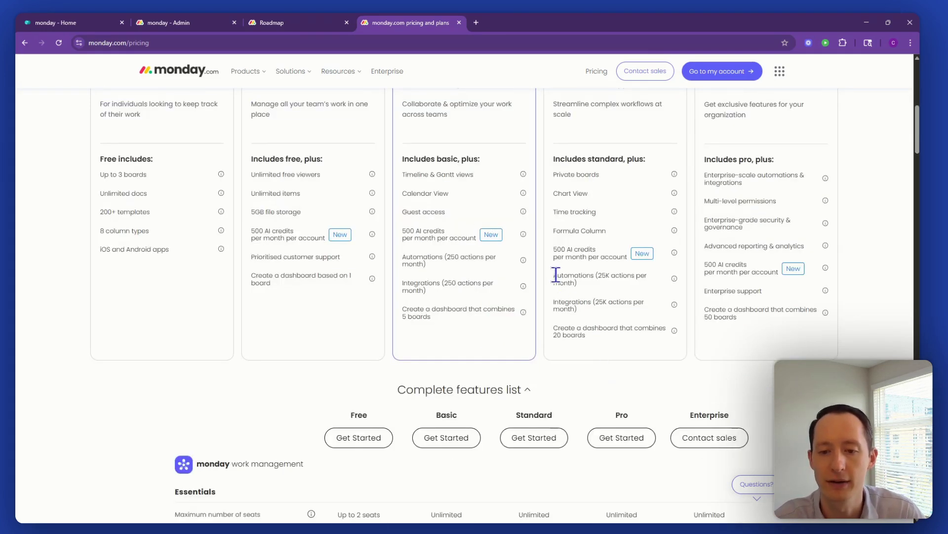
- Highlight Pro's 25K monthly automations and integrations lines, then scroll to the actions/month rows
drag(556, 275, 621, 288)
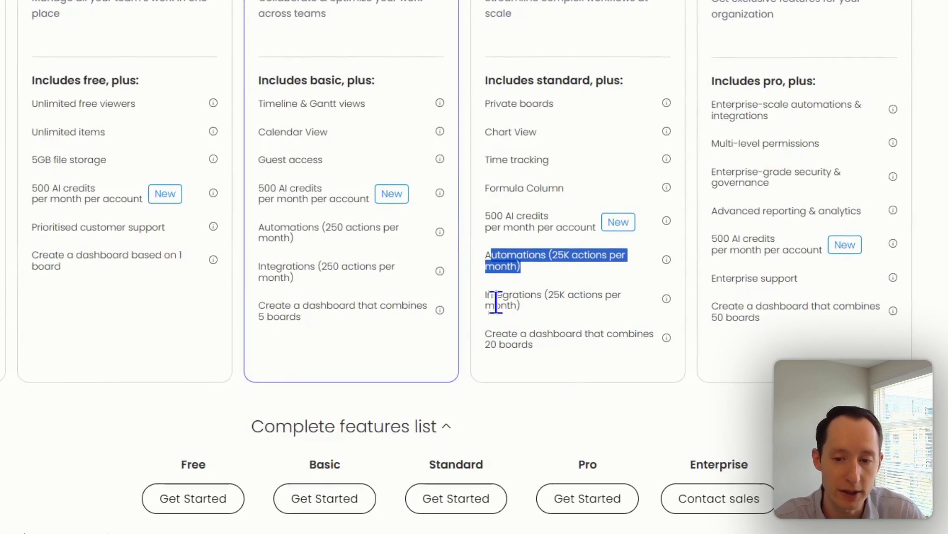
drag(486, 297, 564, 305)
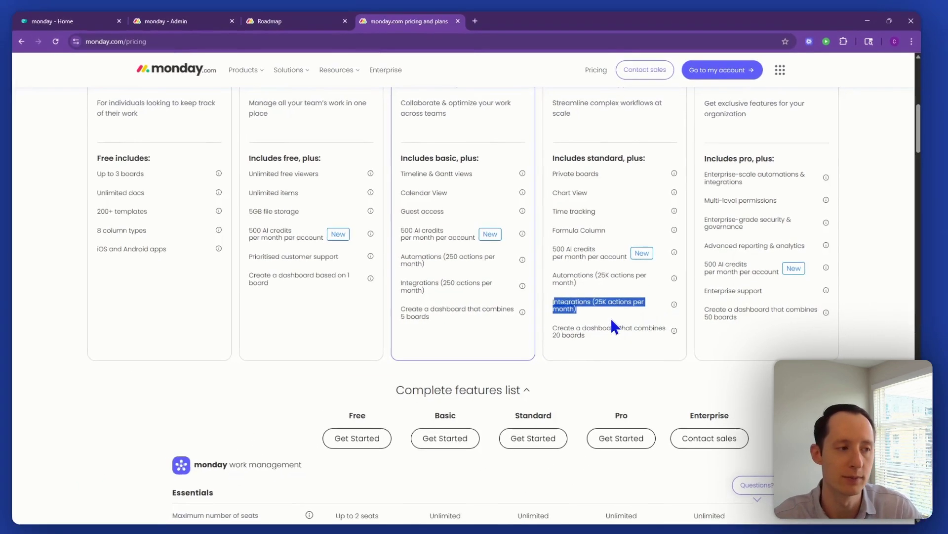
scroll(773, 179, up, 3)
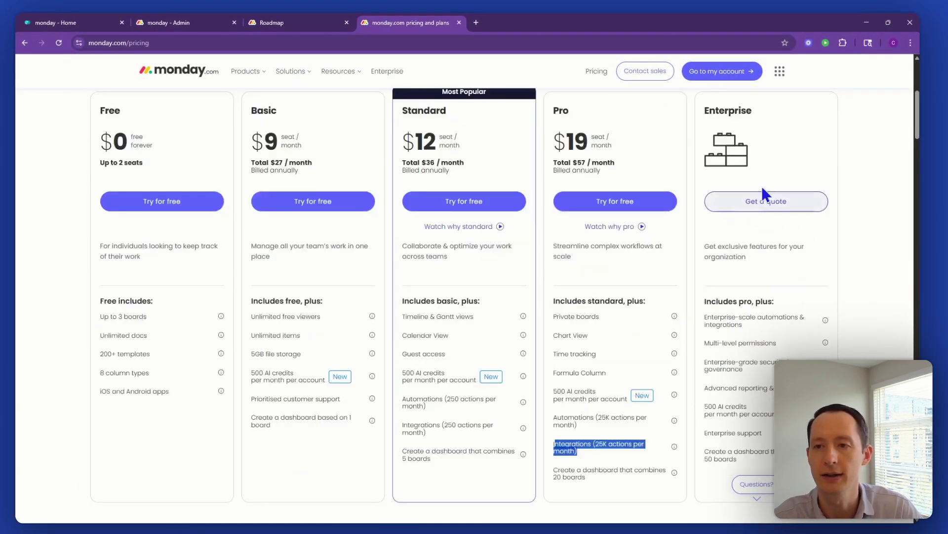
scroll(754, 301, down, 7)
scroll(754, 301, down, 3)
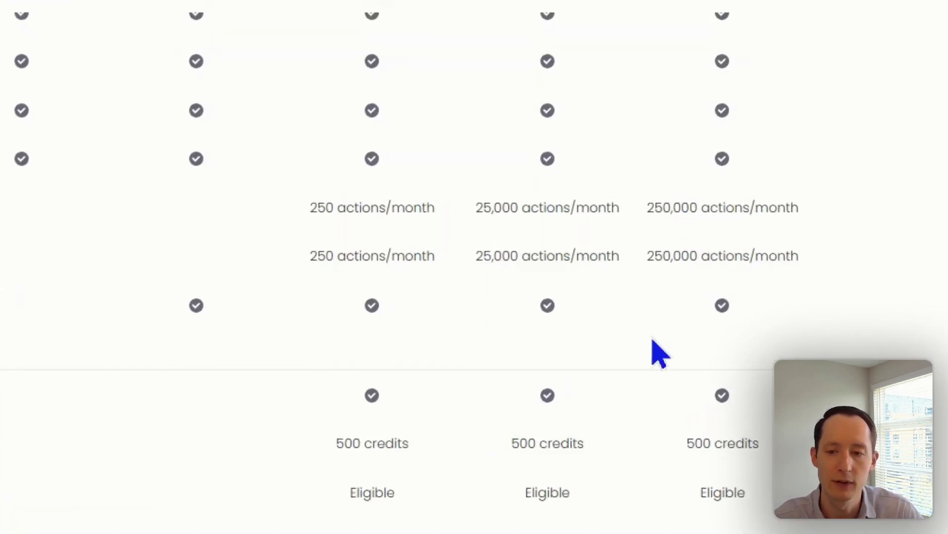
- Scroll through the Support, Security & privacy, Administration & control and Enterprise reporting rows
scroll(618, 212, down, 4)
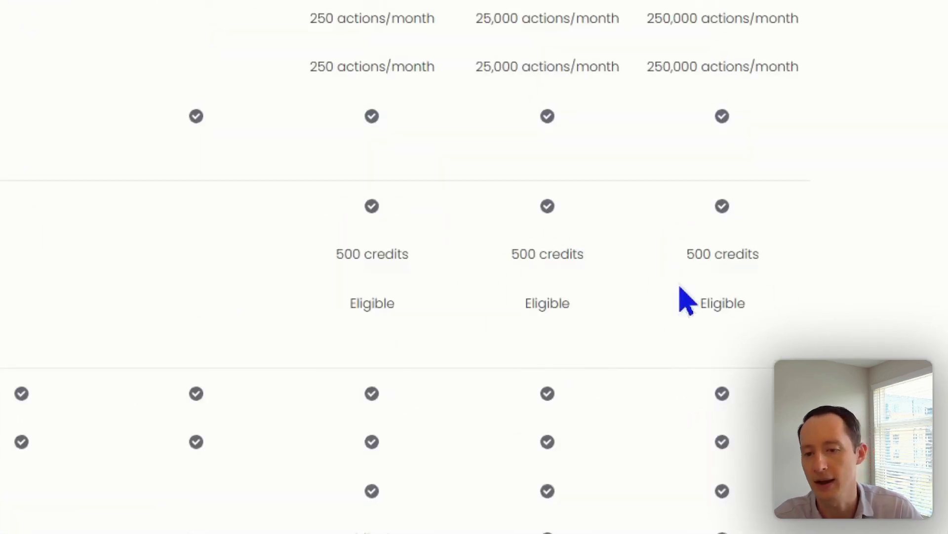
scroll(648, 351, down, 6)
scroll(684, 264, down, 5)
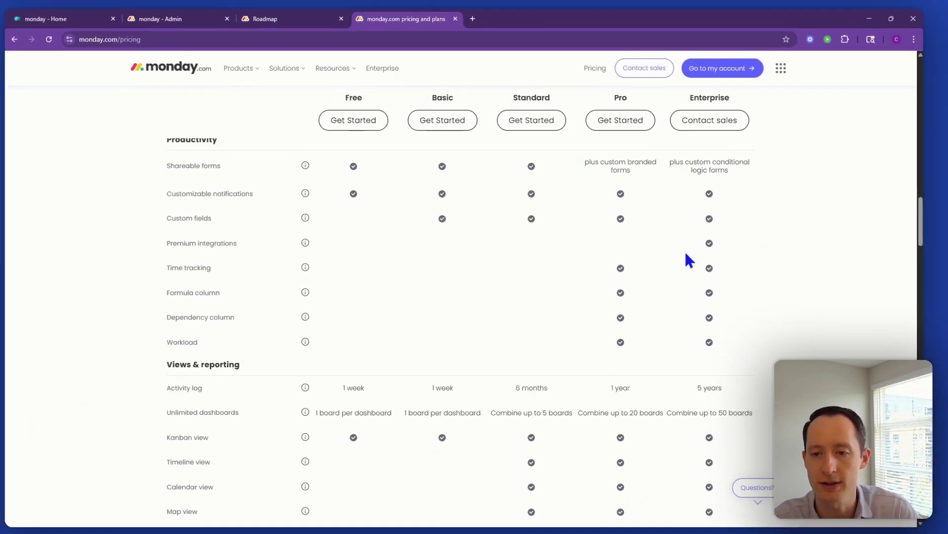
scroll(659, 294, down, 6)
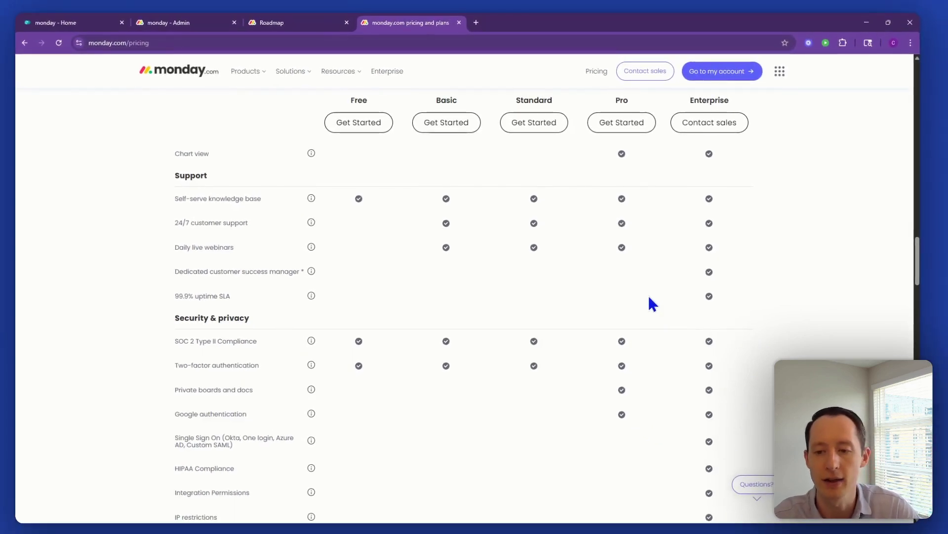
scroll(653, 297, down, 4)
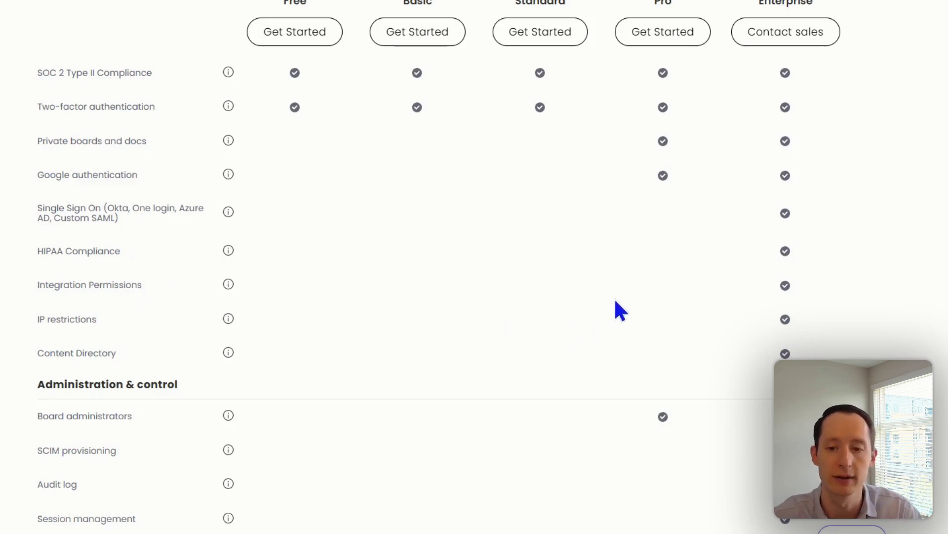
scroll(615, 299, down, 4)
scroll(617, 302, down, 1)
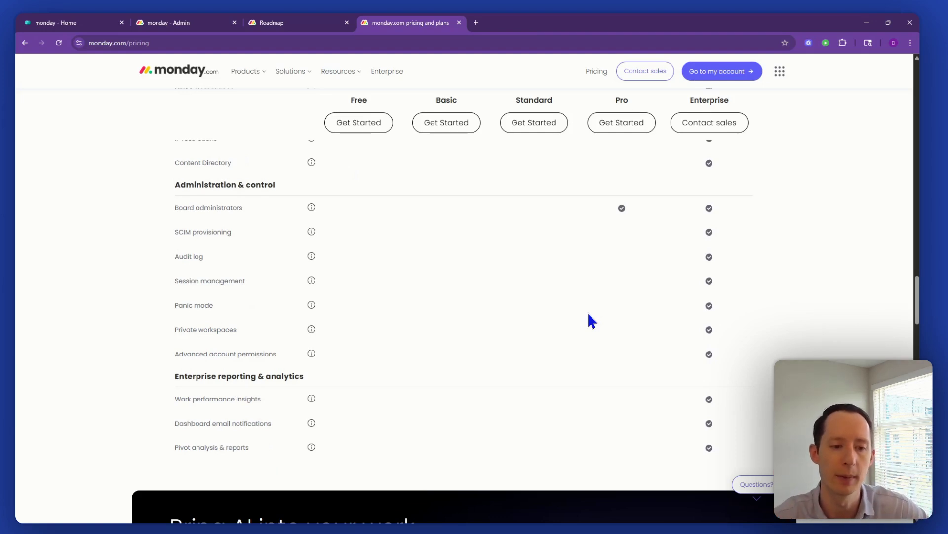
scroll(592, 321, down, 3)
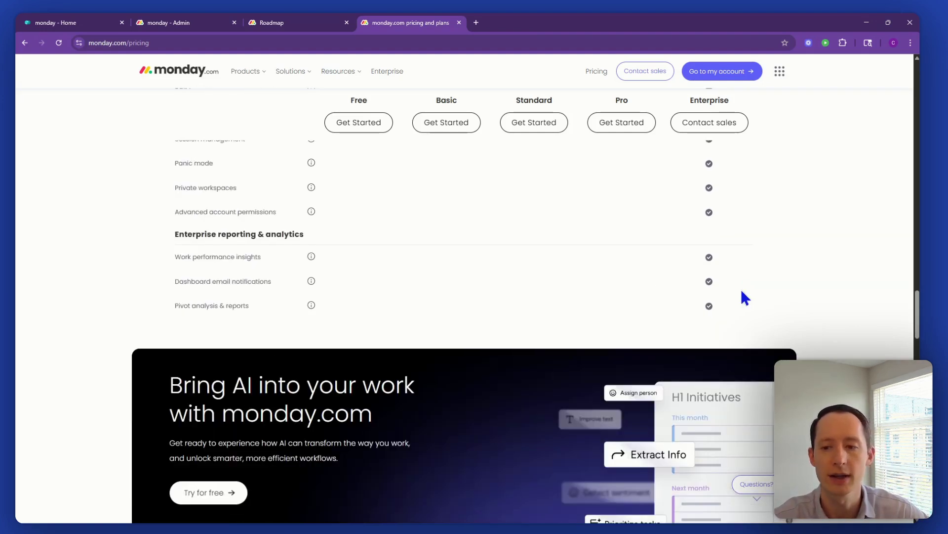
scroll(667, 326, up, 1)
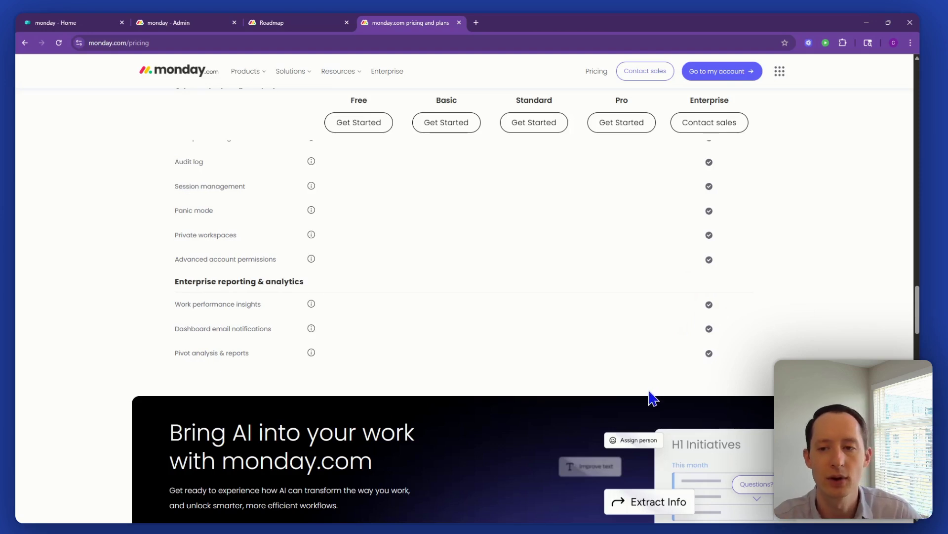
scroll(642, 396, up, 1)
scroll(500, 372, up, 2)
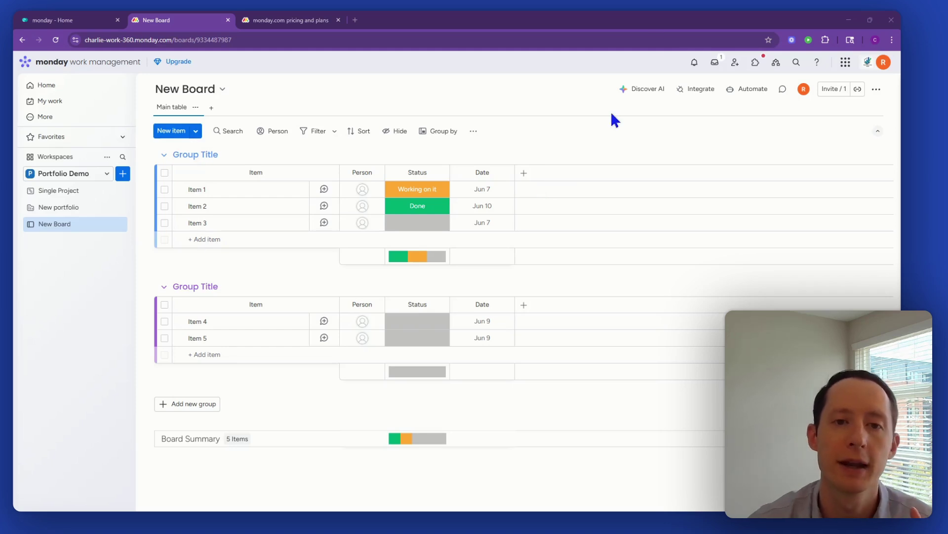
- Open New Board's permissions and review the member permission presets, keeping Edit everything
click(876, 89)
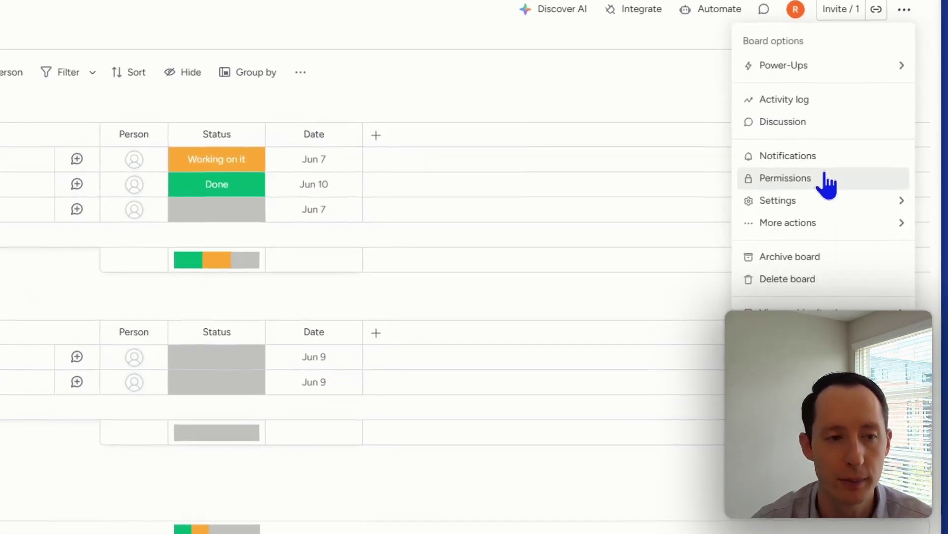
click(796, 202)
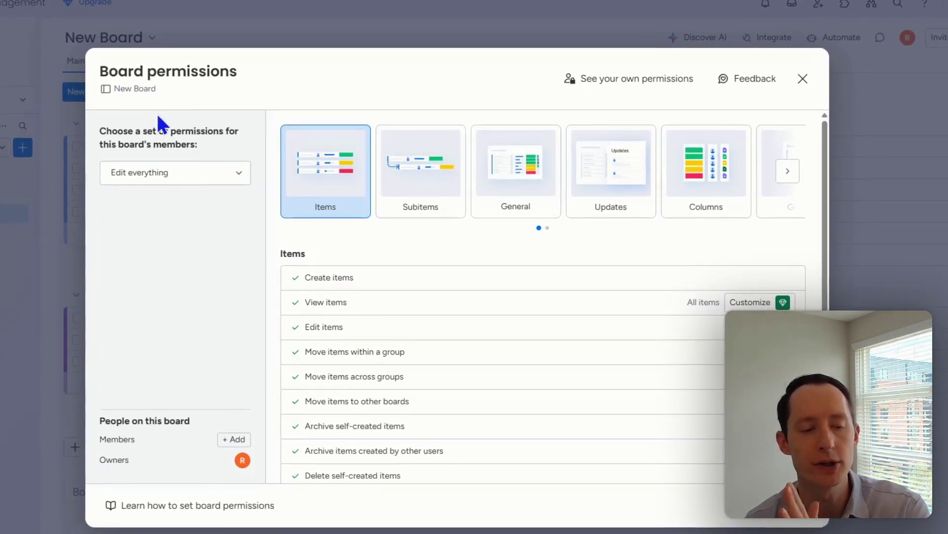
click(186, 175)
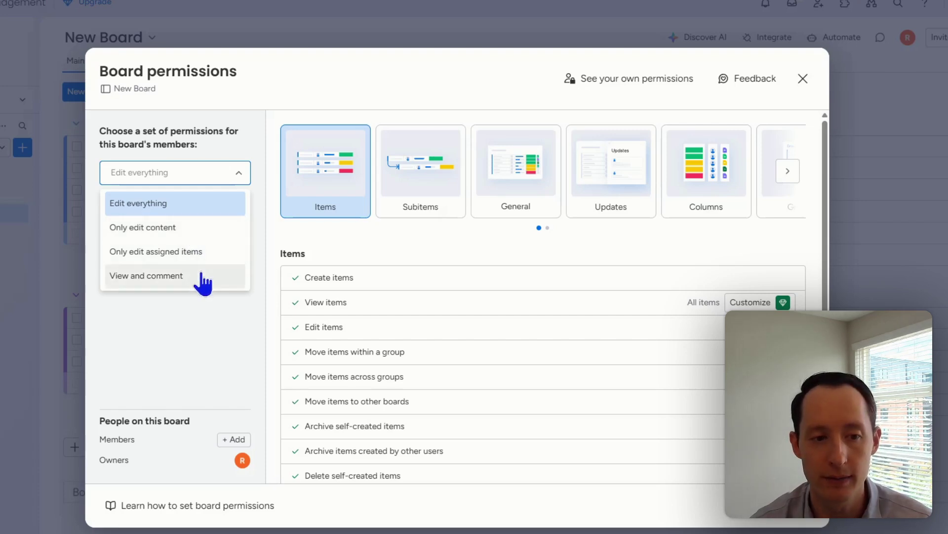
click(490, 270)
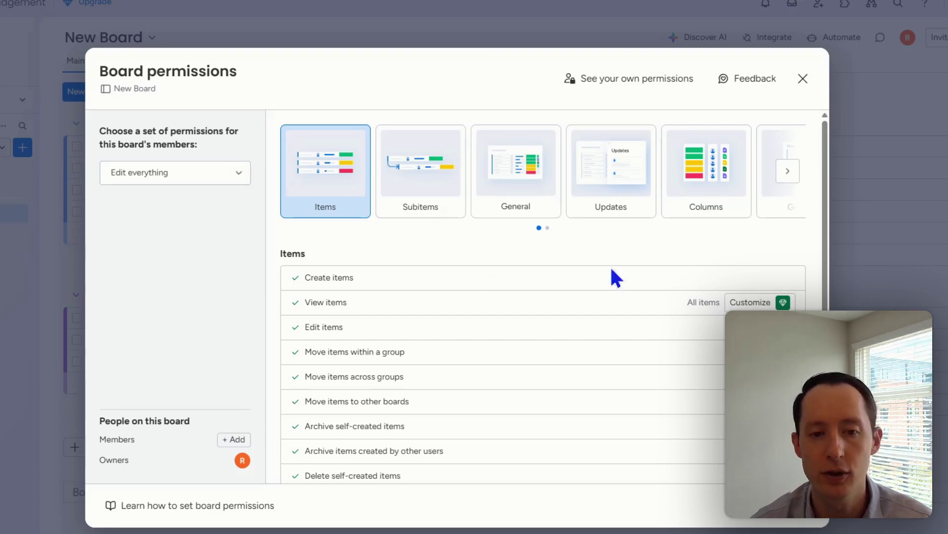
scroll(376, 279, down, 2)
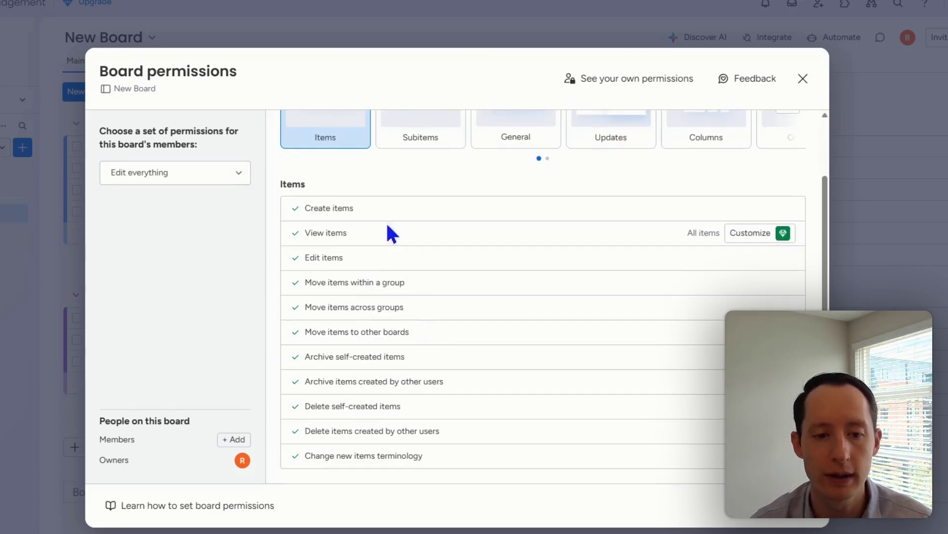
scroll(383, 443, up, 2)
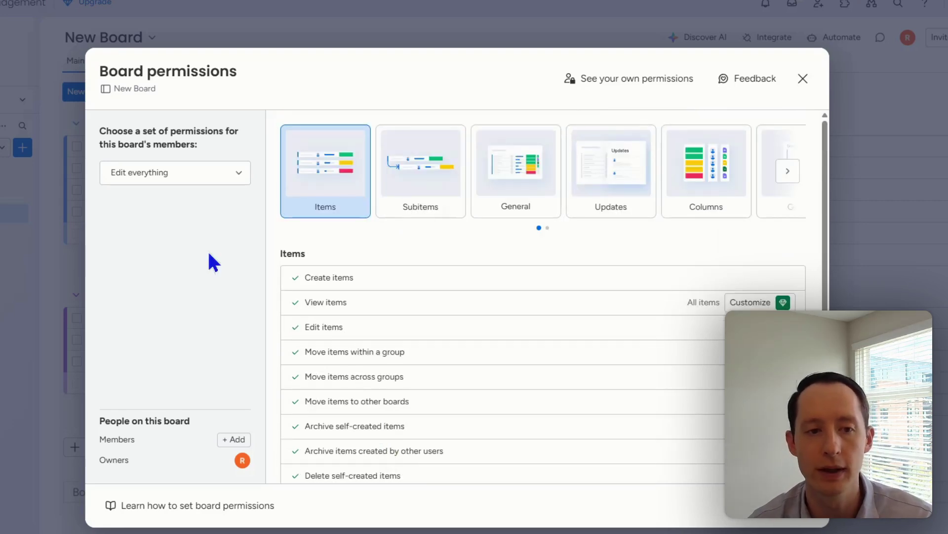
click(159, 178)
click(415, 255)
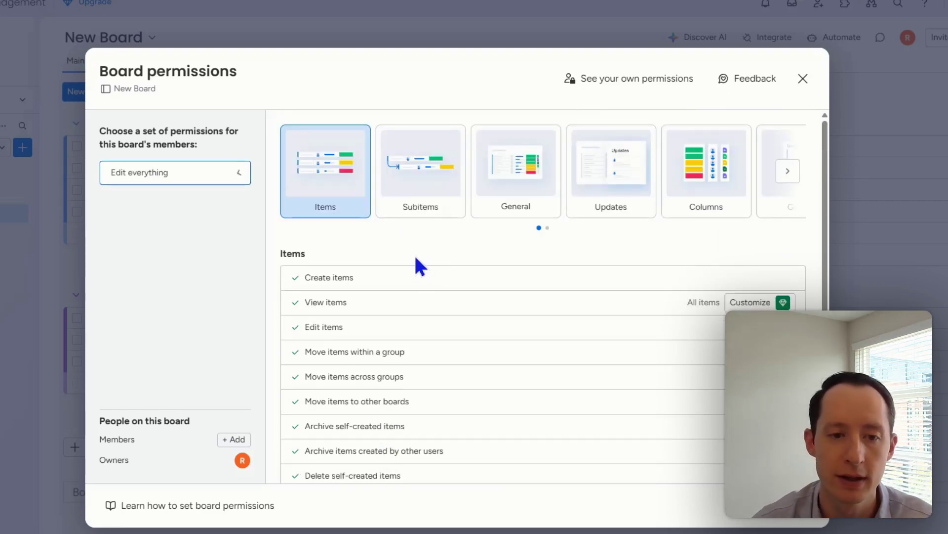
scroll(386, 304, down, 2)
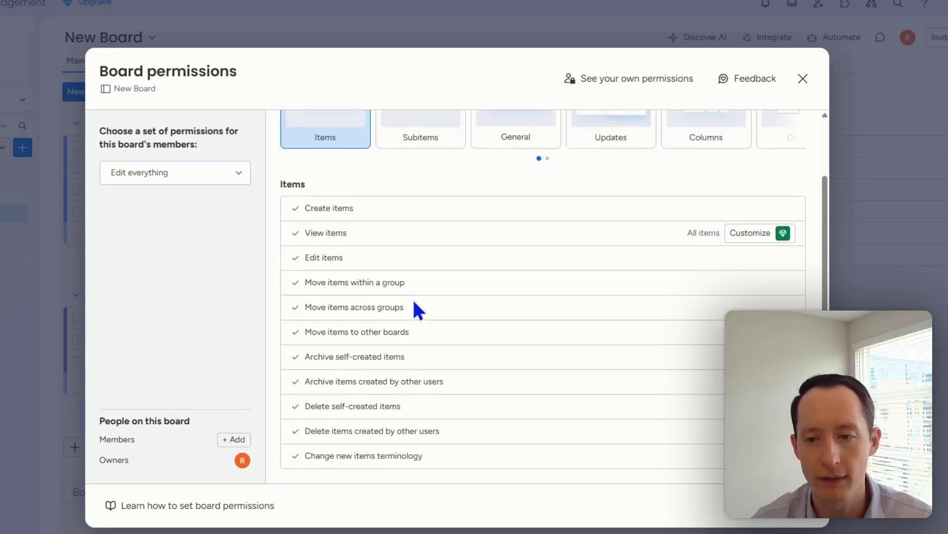
scroll(415, 304, up, 2)
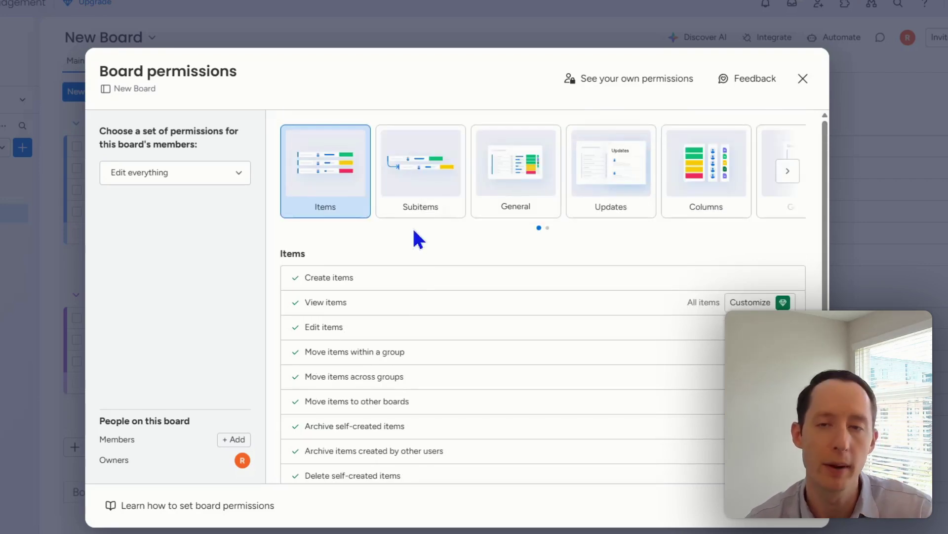
- Review the Subitems, General, Updates and Columns permissions, then set members to Only edit content
click(442, 205)
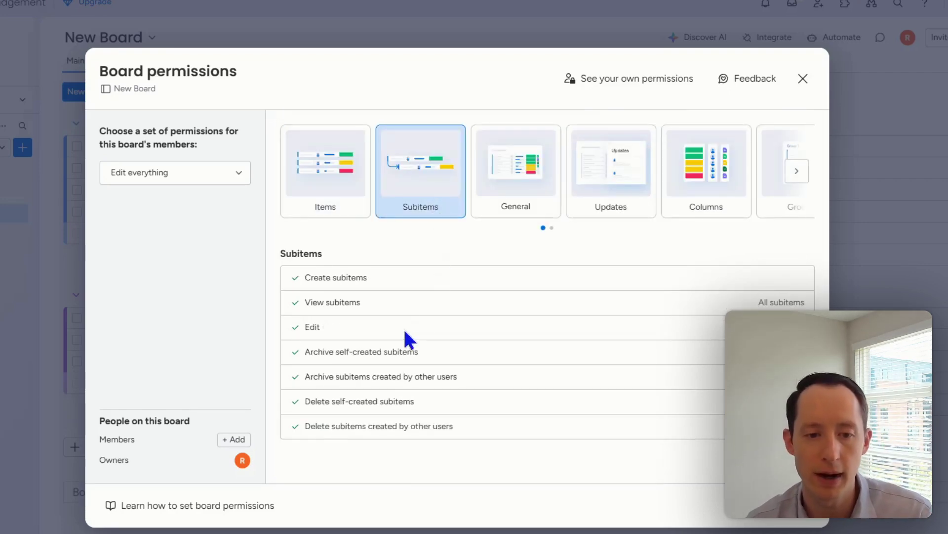
click(536, 210)
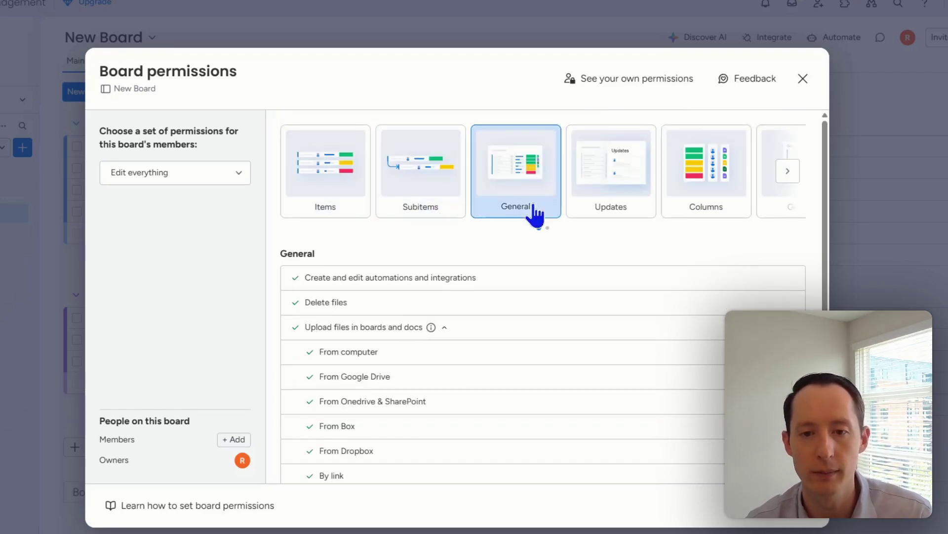
click(597, 208)
click(695, 213)
click(222, 181)
click(205, 224)
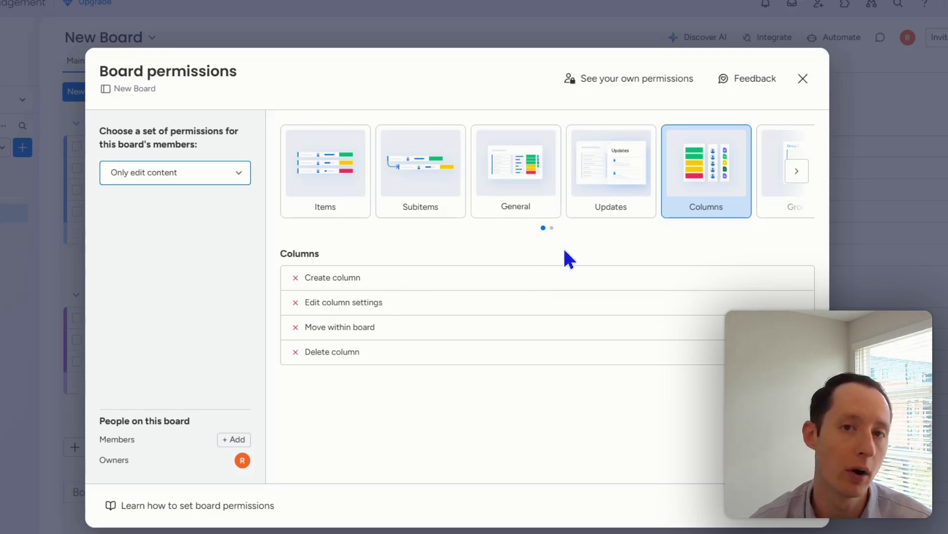
- Review the Updates, General, Subitems and Items permission cards for board members
click(609, 216)
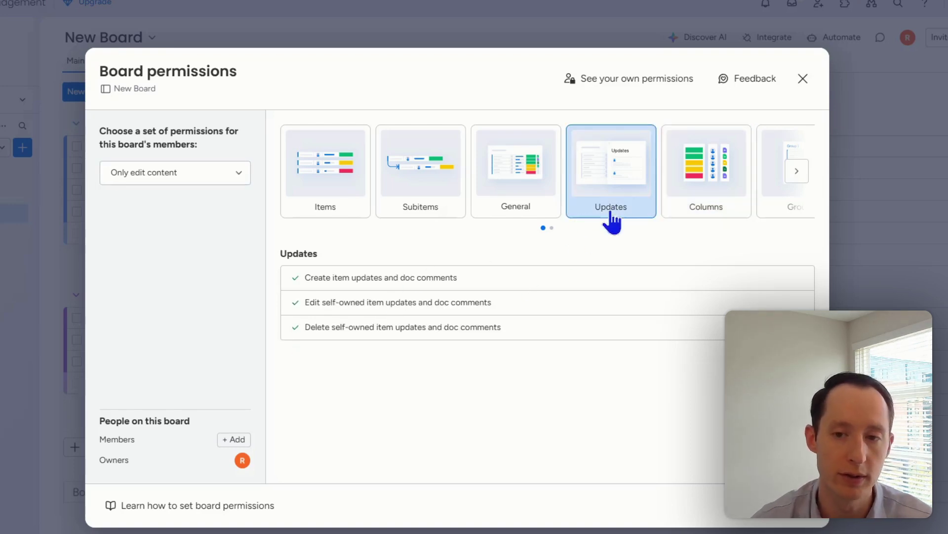
click(504, 210)
scroll(430, 276, down, 2)
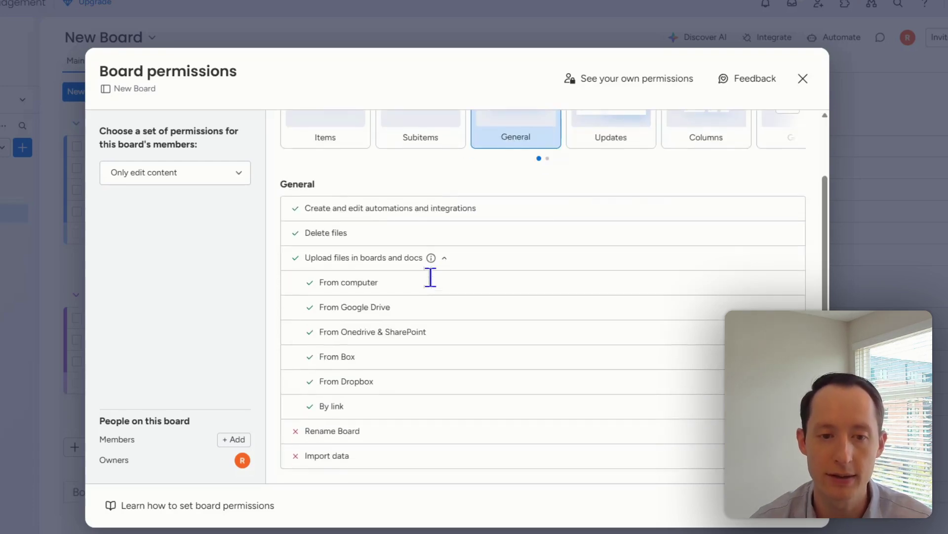
scroll(435, 286, up, 2)
scroll(431, 283, down, 1)
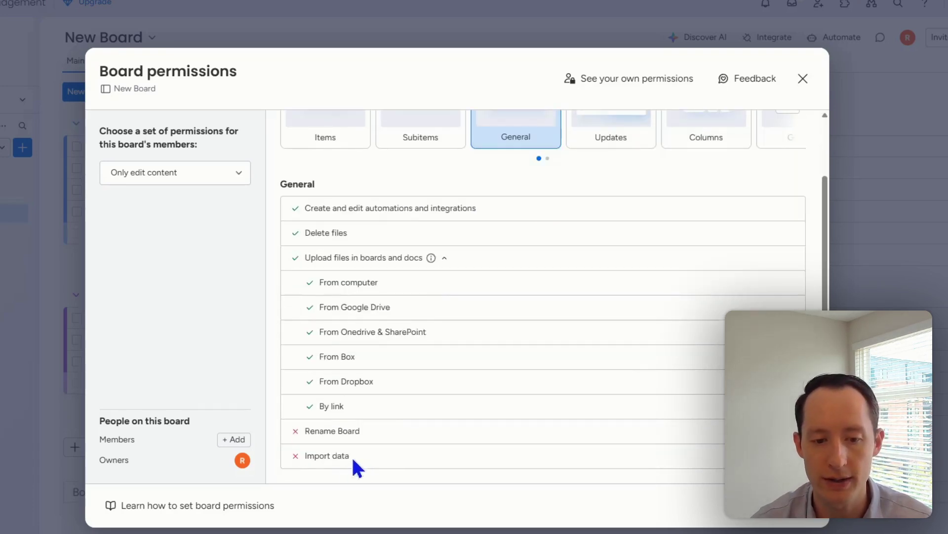
scroll(361, 462, up, 1)
click(417, 213)
click(342, 210)
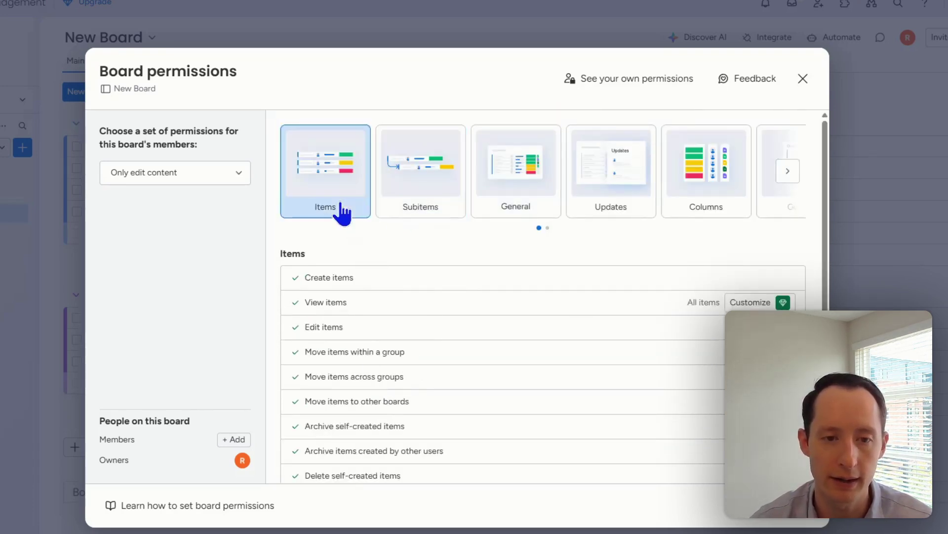
scroll(466, 333, down, 1)
scroll(430, 470, up, 1)
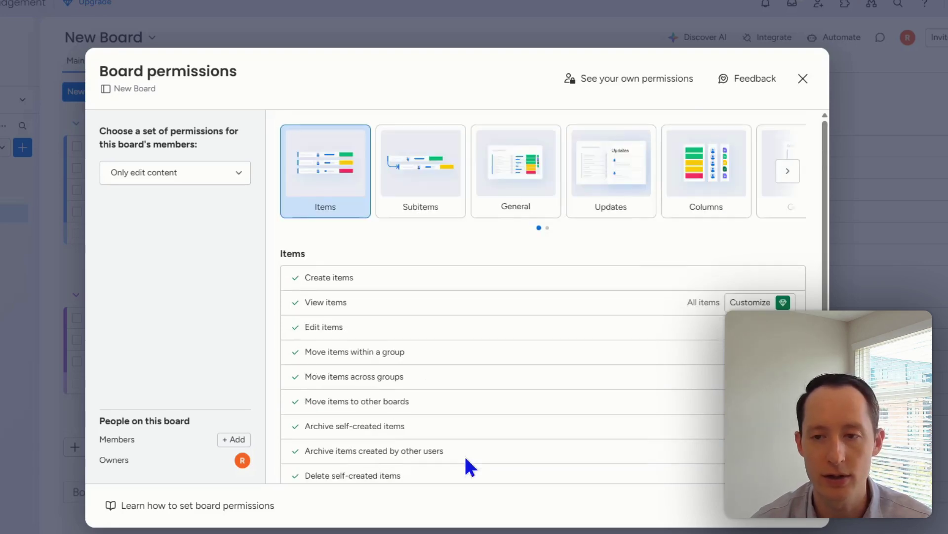
- Change the member permission set to Only edit assigned items, then to View and comment
click(203, 177)
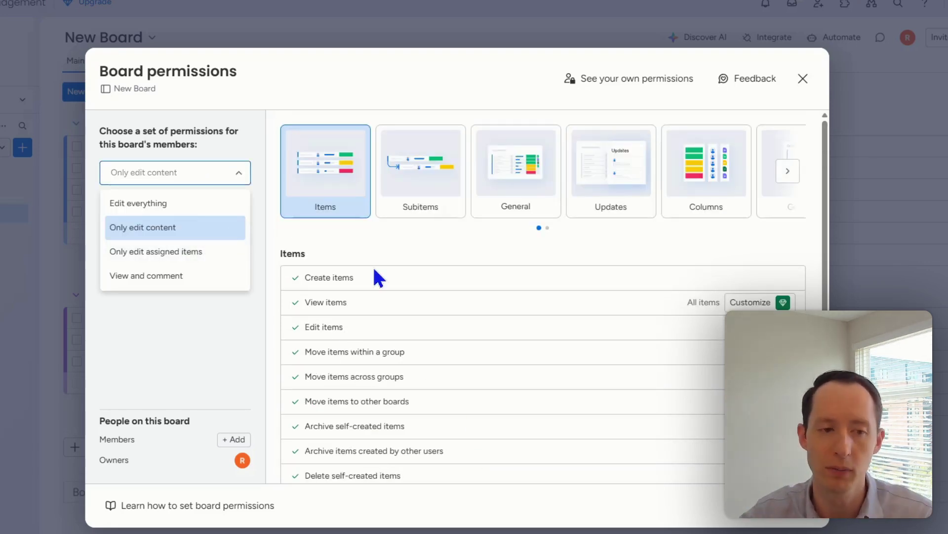
click(202, 252)
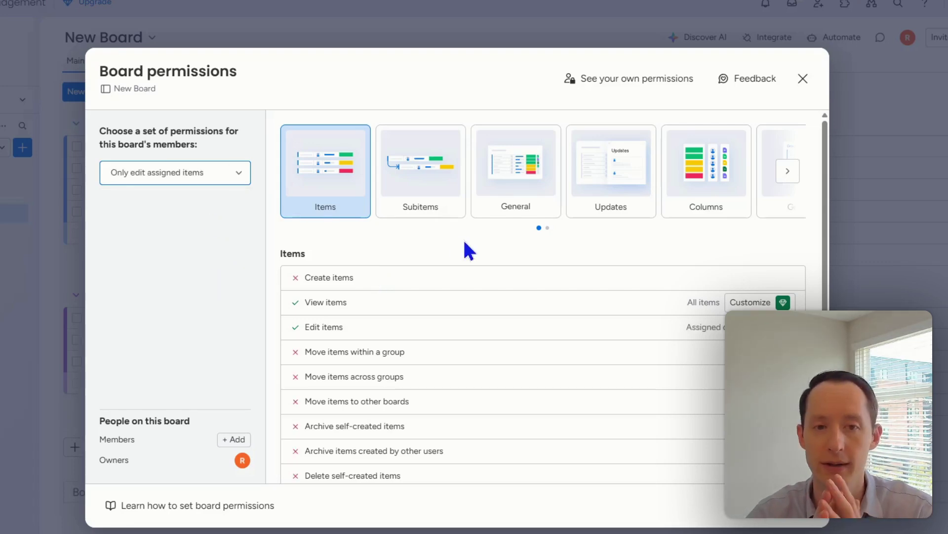
click(218, 174)
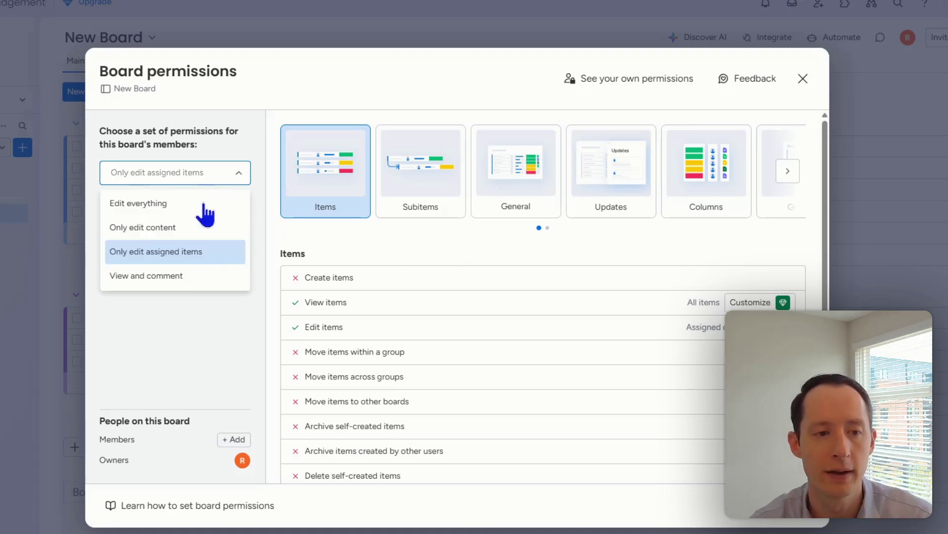
click(179, 275)
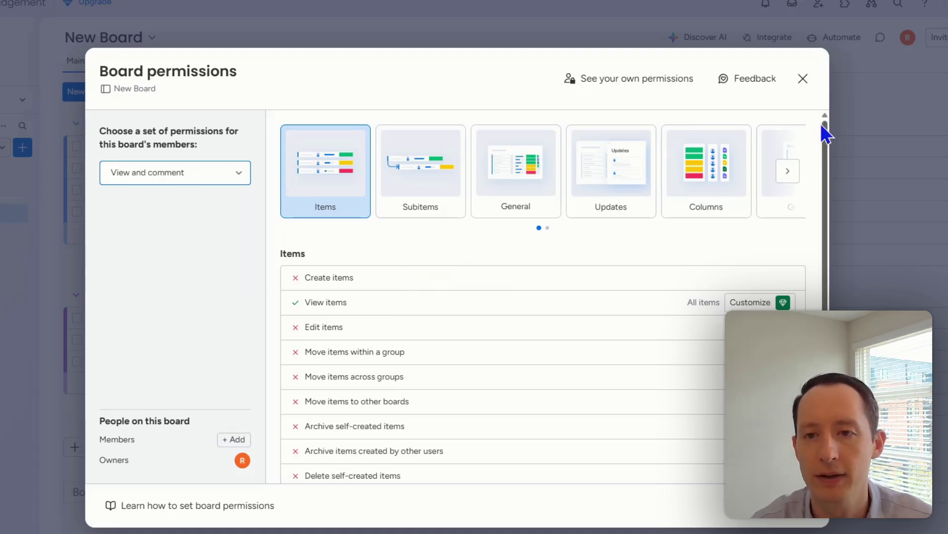
- Discard the unsaved board permission changes and open the account-level Permissions settings
click(802, 79)
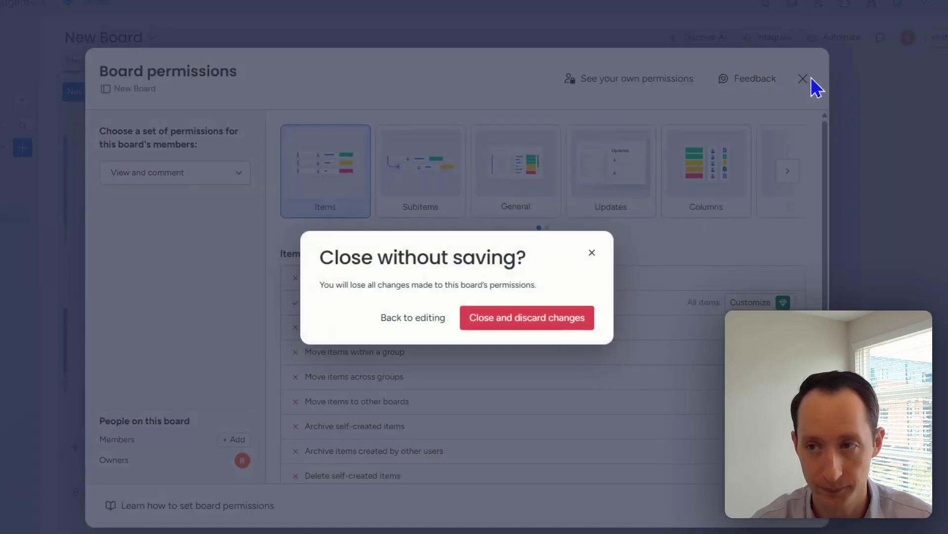
click(474, 324)
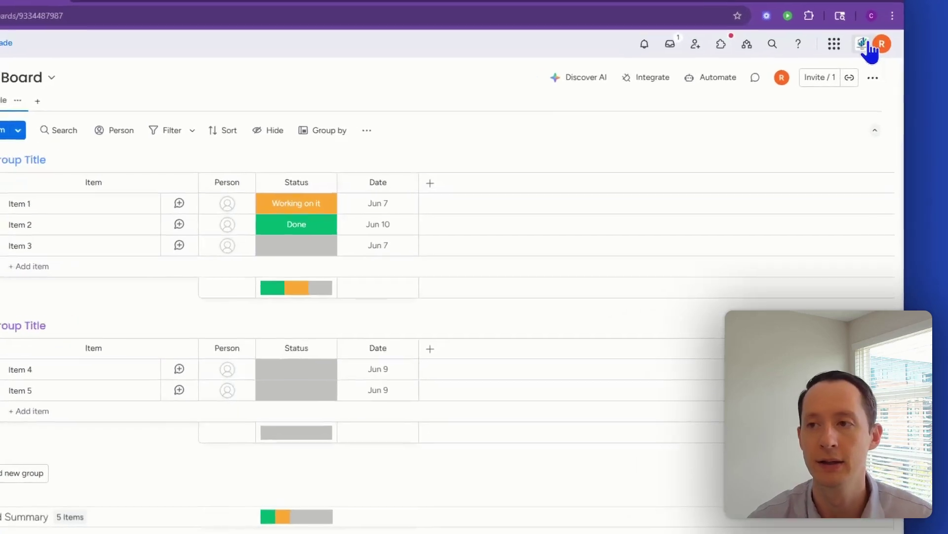
click(870, 63)
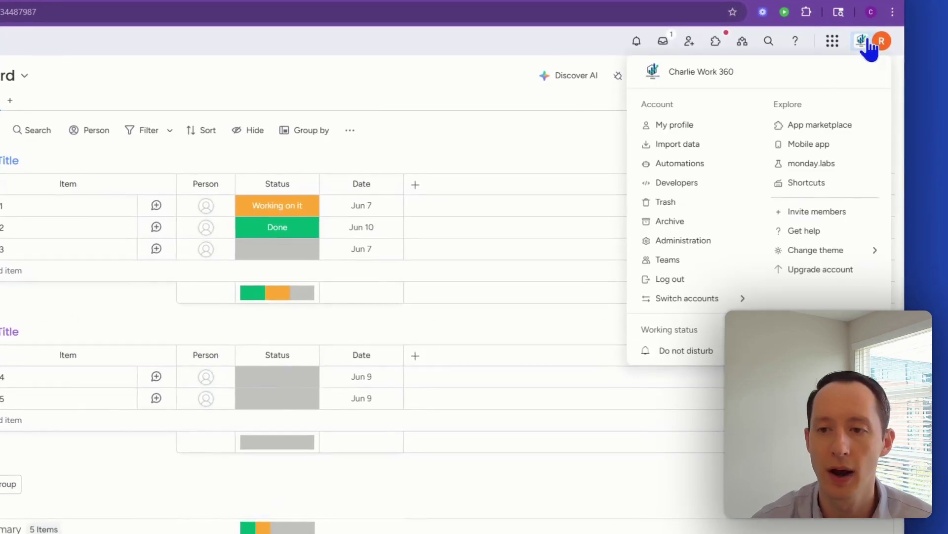
click(708, 242)
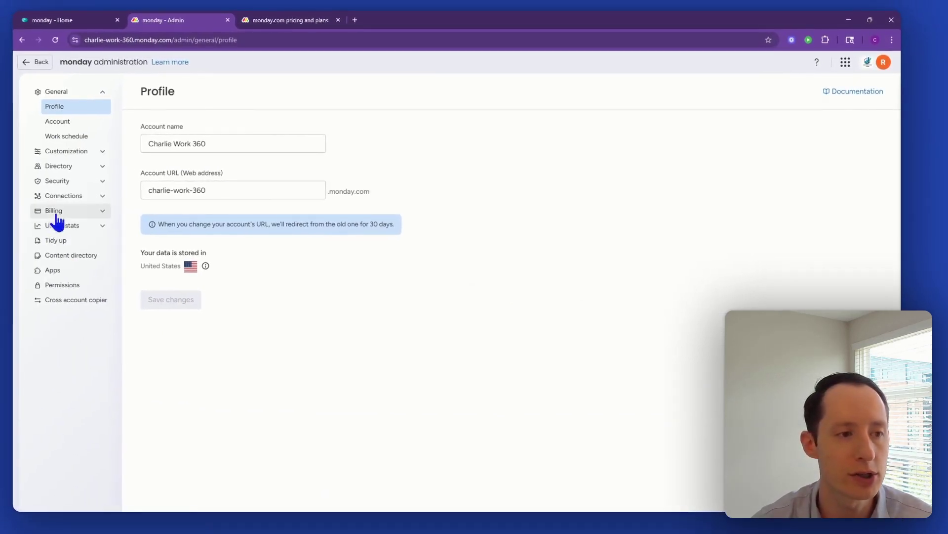
click(62, 286)
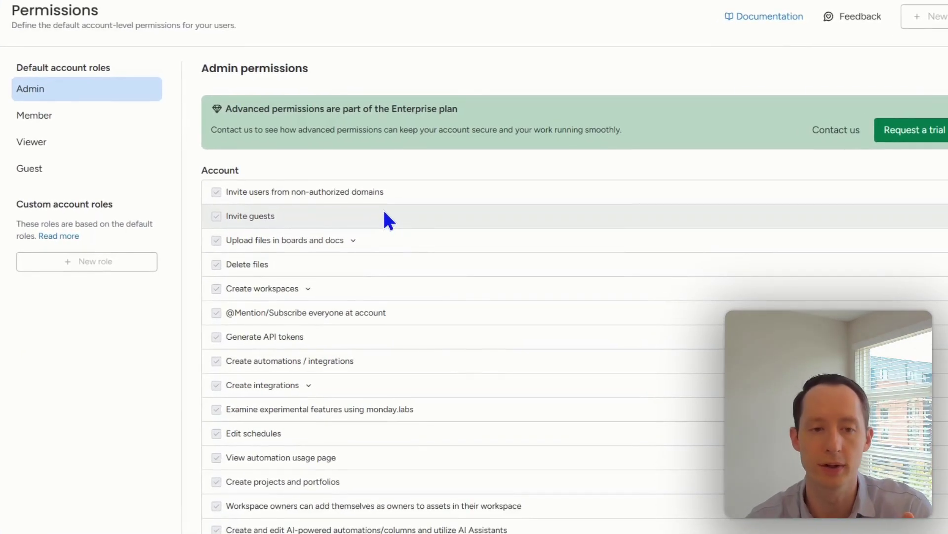
- Review the account permissions for the Admin, Member and Viewer roles
mouse_move(429, 234)
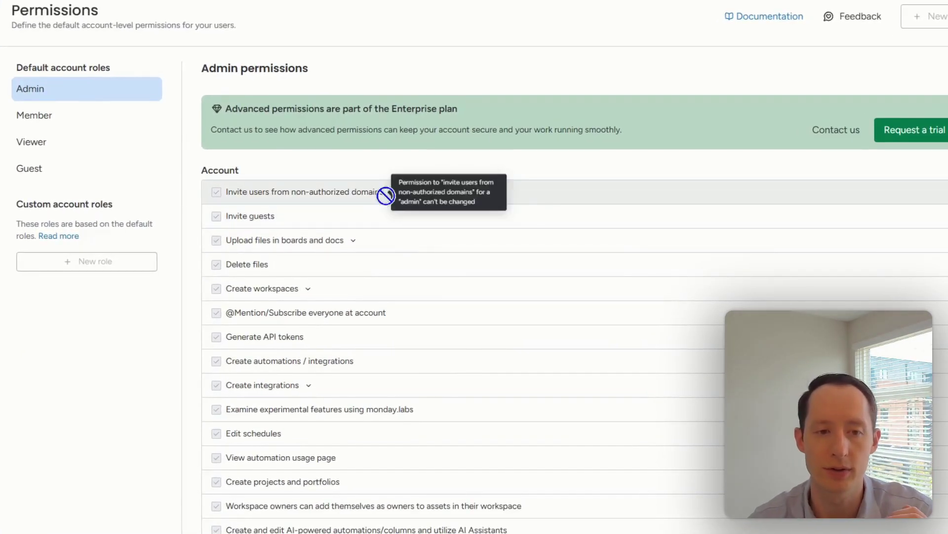
scroll(268, 217, down, 7)
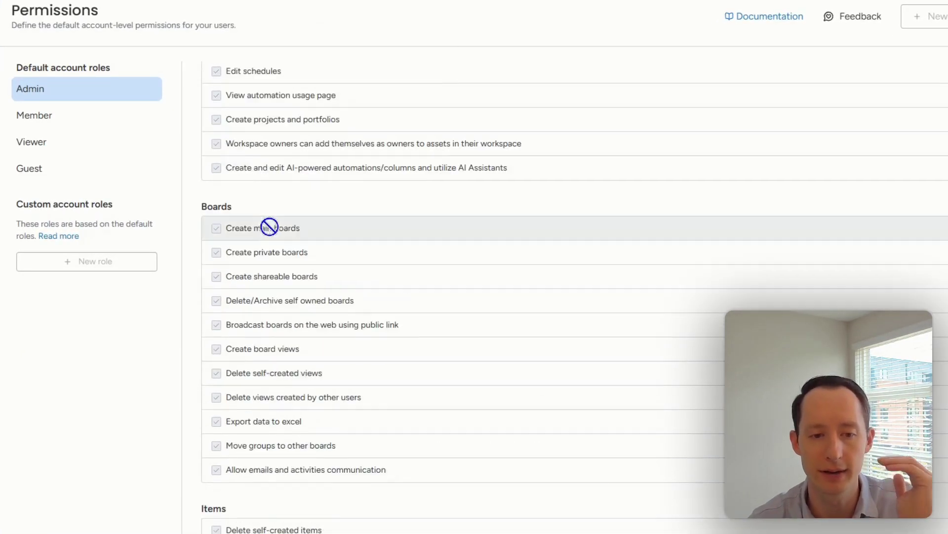
scroll(271, 238, down, 7)
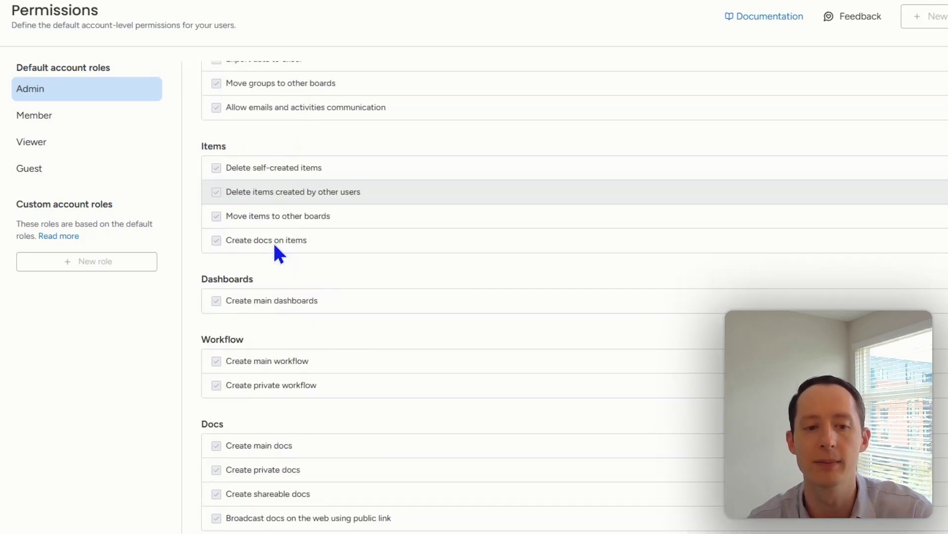
scroll(277, 292, down, 5)
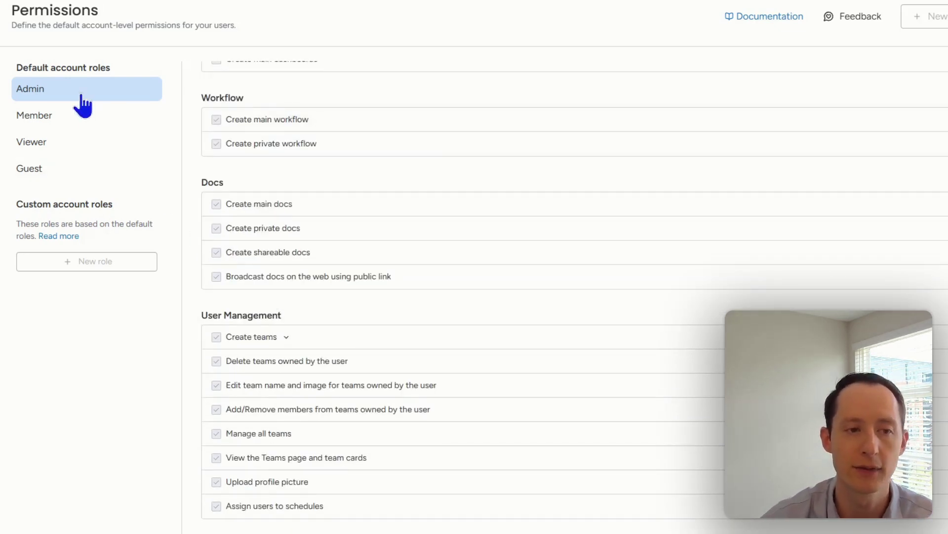
click(75, 118)
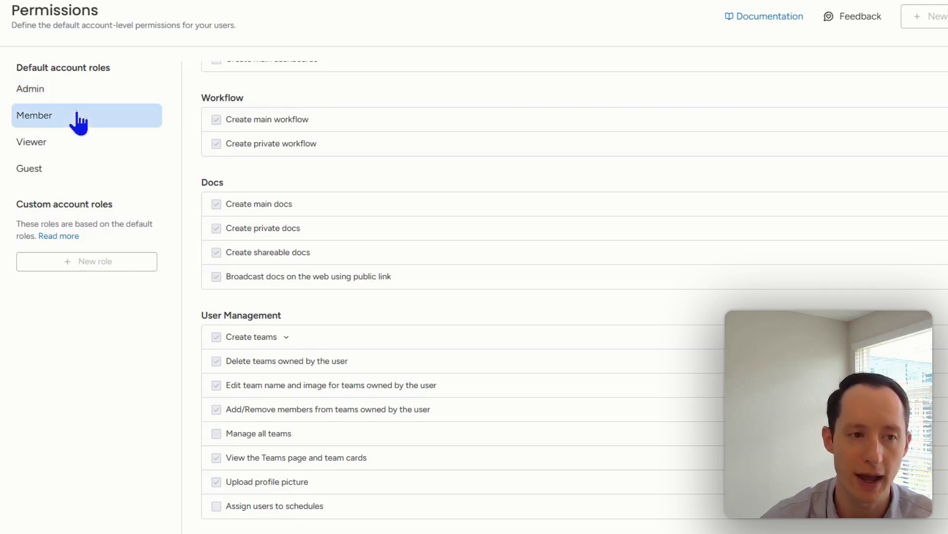
click(74, 143)
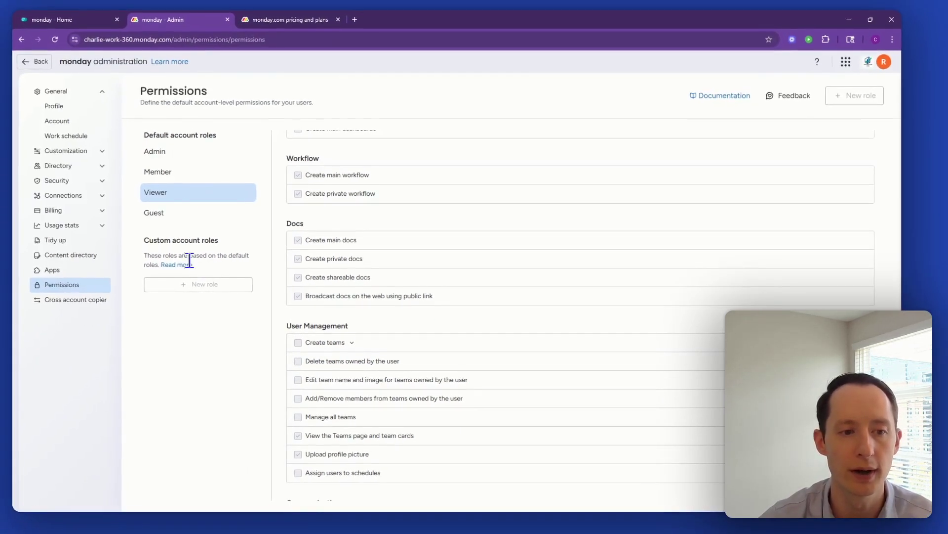
mouse_move(119, 276)
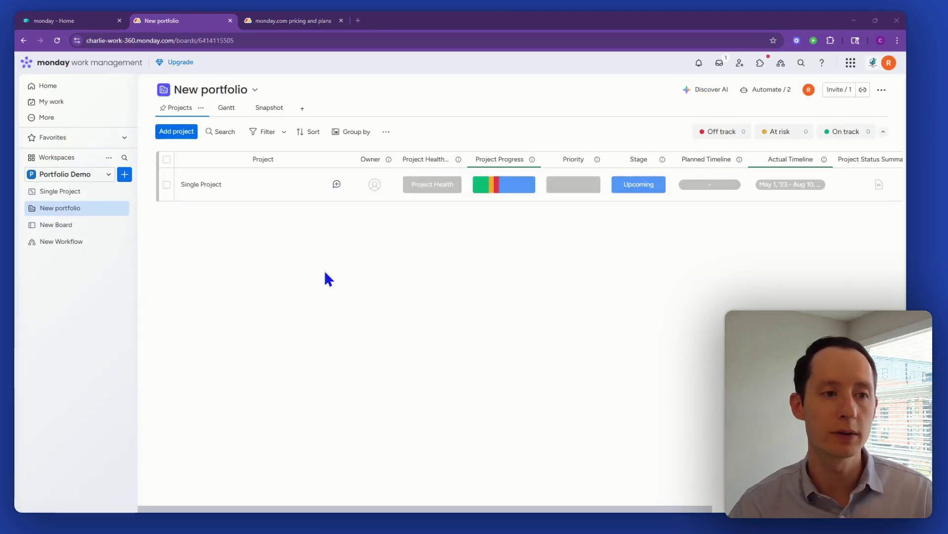
- Add the Test Projects project to the New portfolio from the recent projects list
click(125, 175)
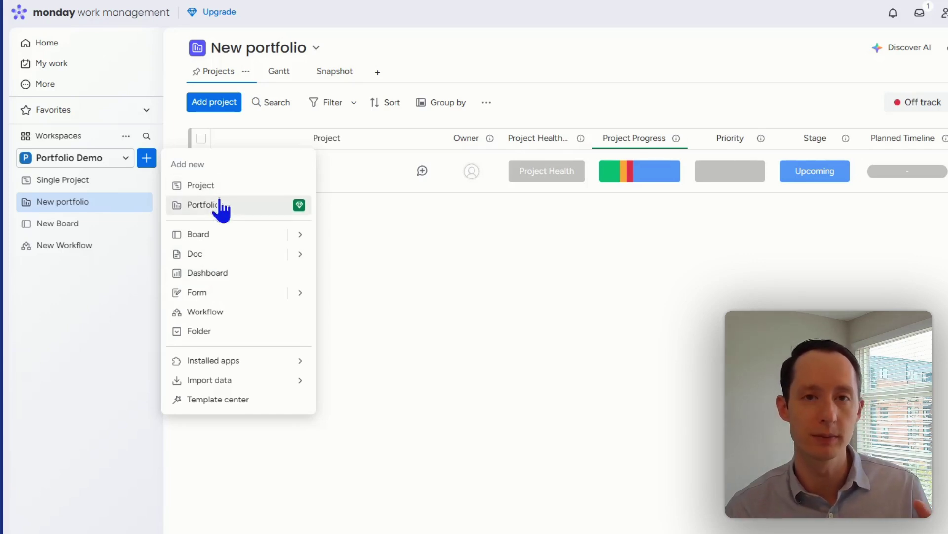
click(576, 225)
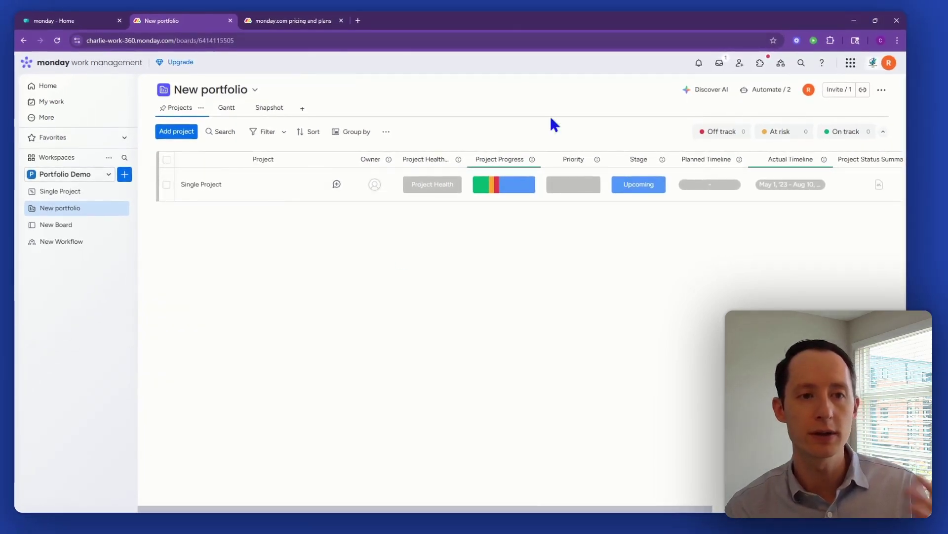
click(179, 132)
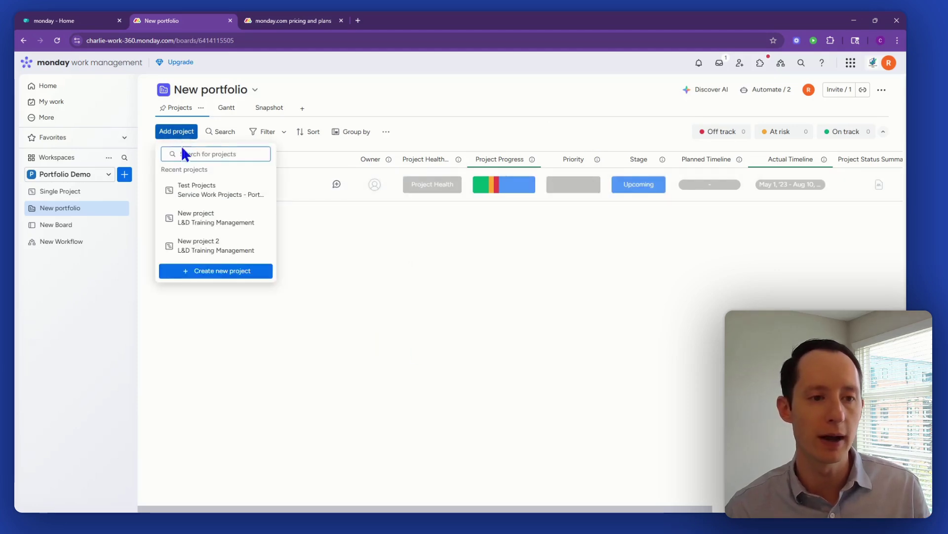
click(198, 190)
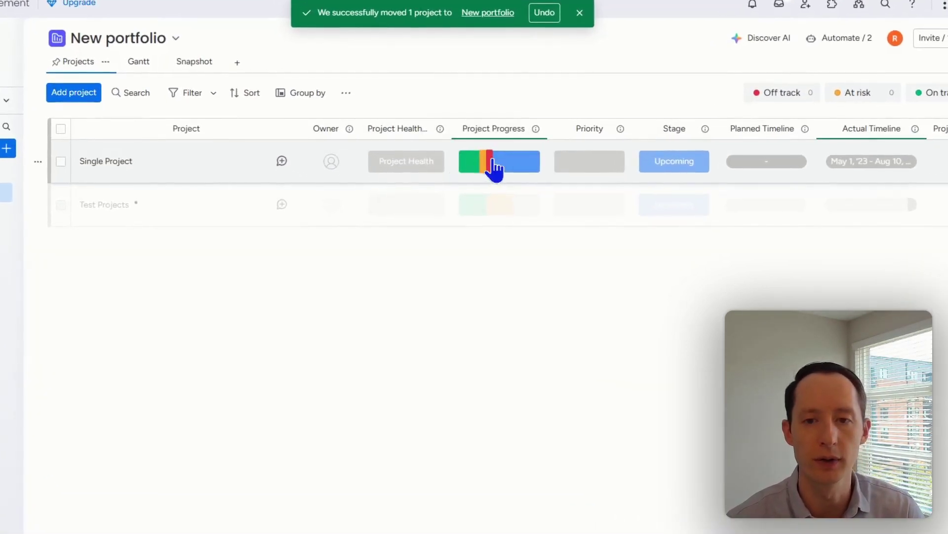
mouse_move(497, 184)
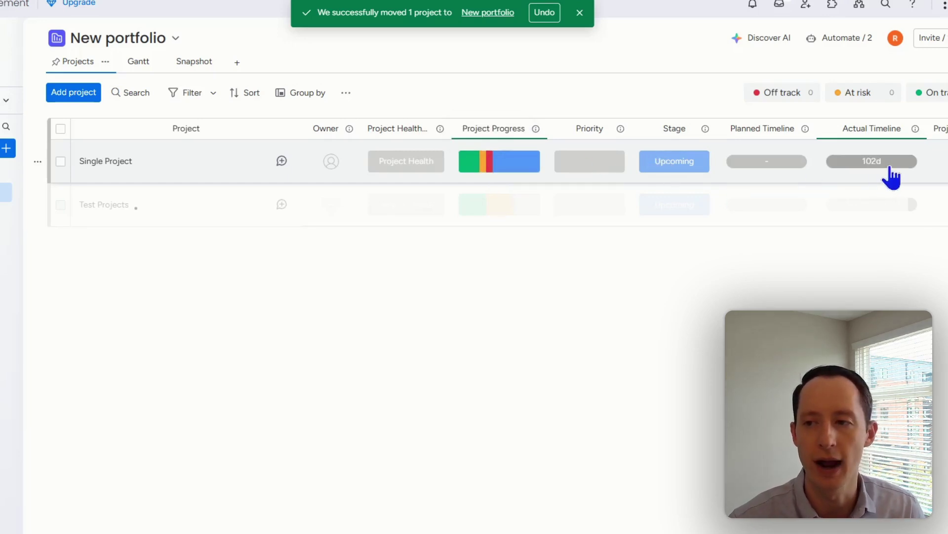
- Show the portfolio's Gantt timeline in Weeks, check the Snapshot overview, then open Single Project
click(134, 62)
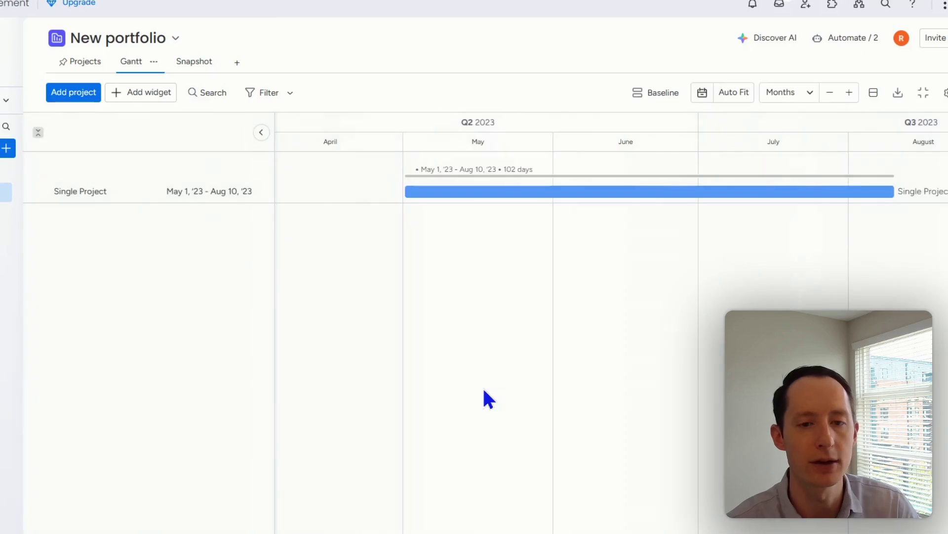
drag(386, 309, 434, 311)
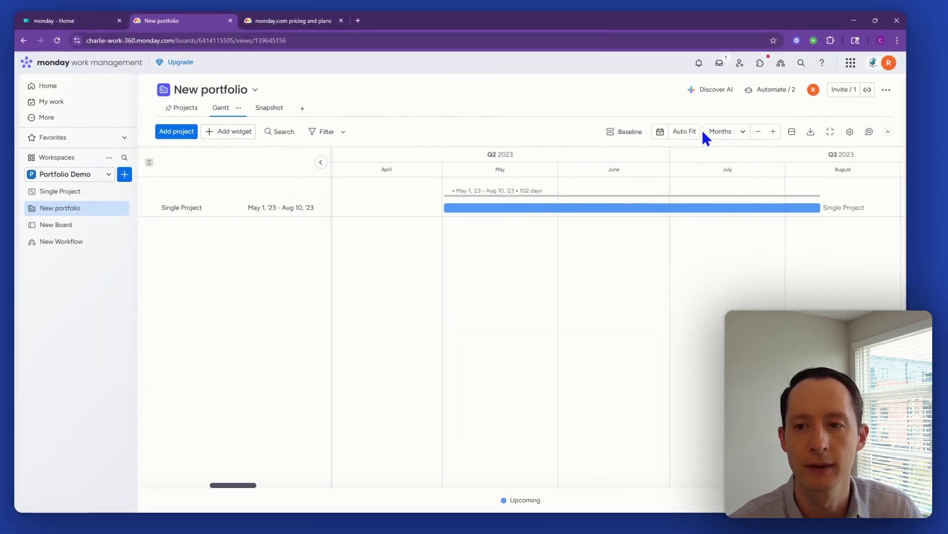
click(726, 131)
click(731, 164)
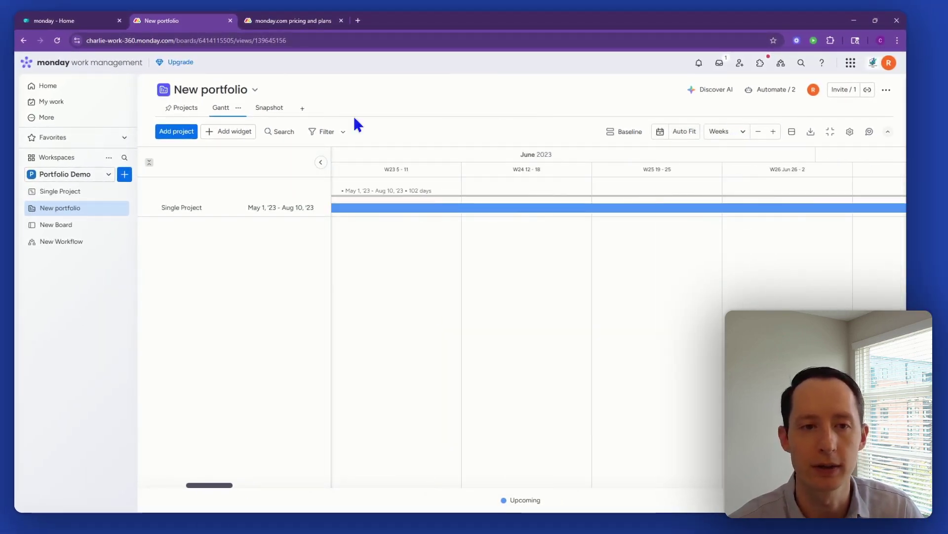
click(267, 110)
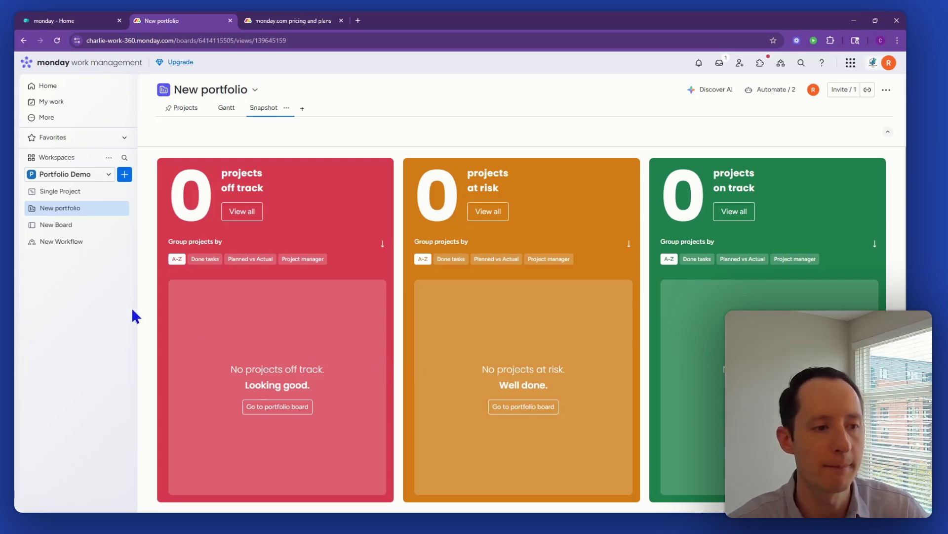
click(74, 192)
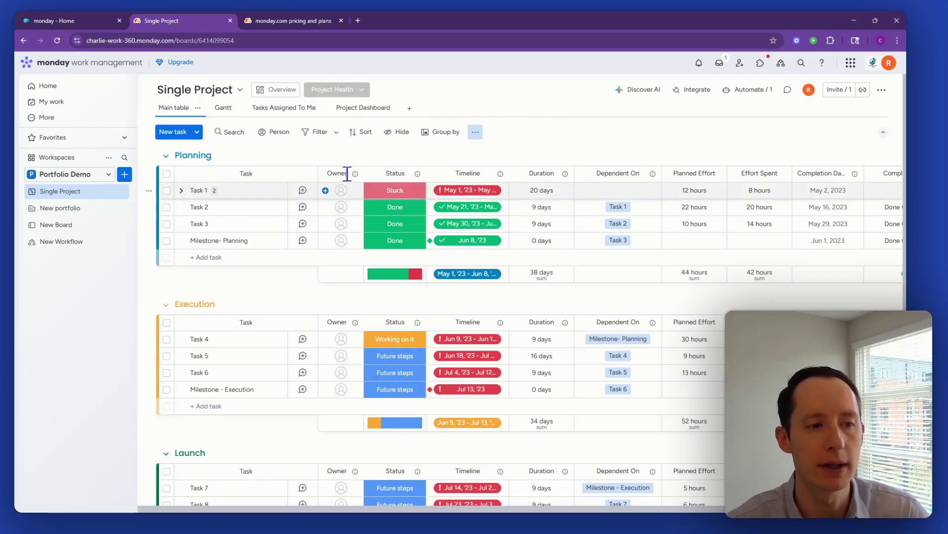
- Check Single Project's health rating options and Overview panel, then return to the task table
click(360, 91)
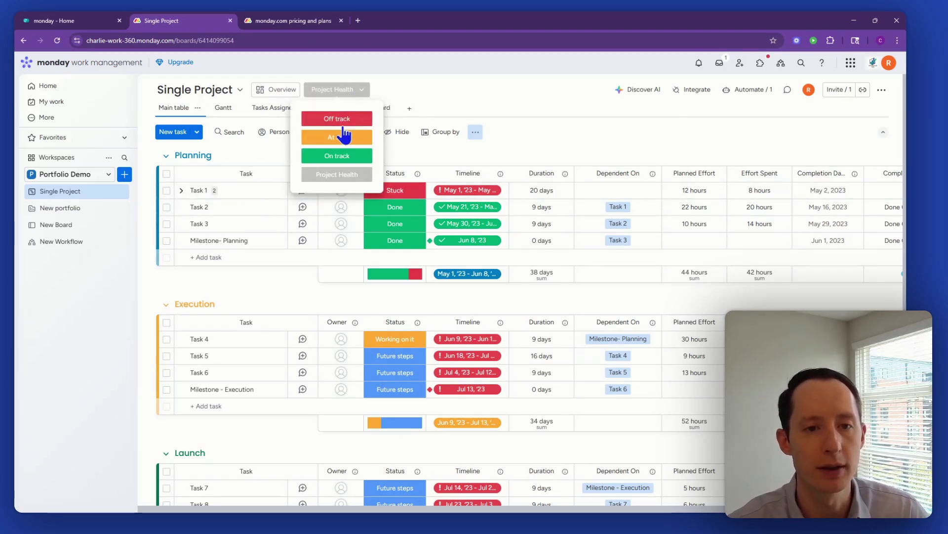
click(284, 89)
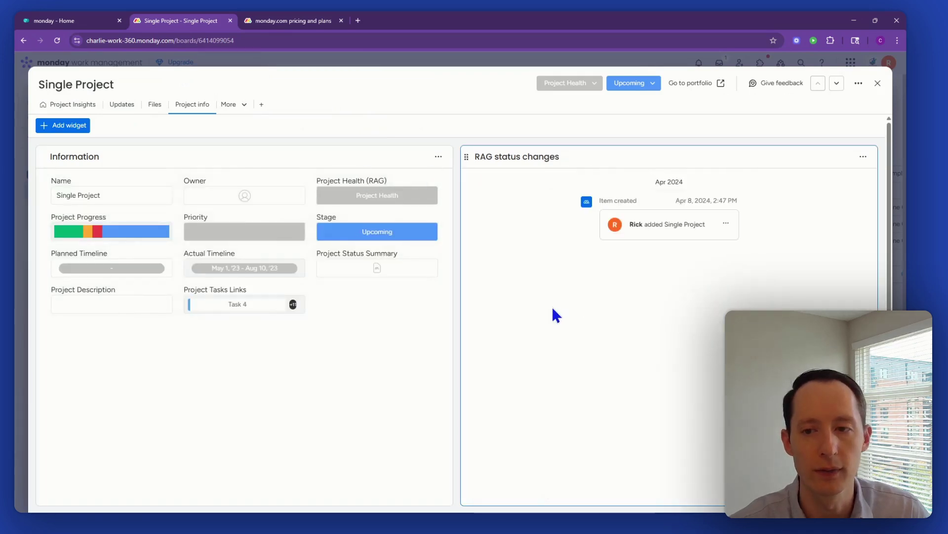
click(878, 83)
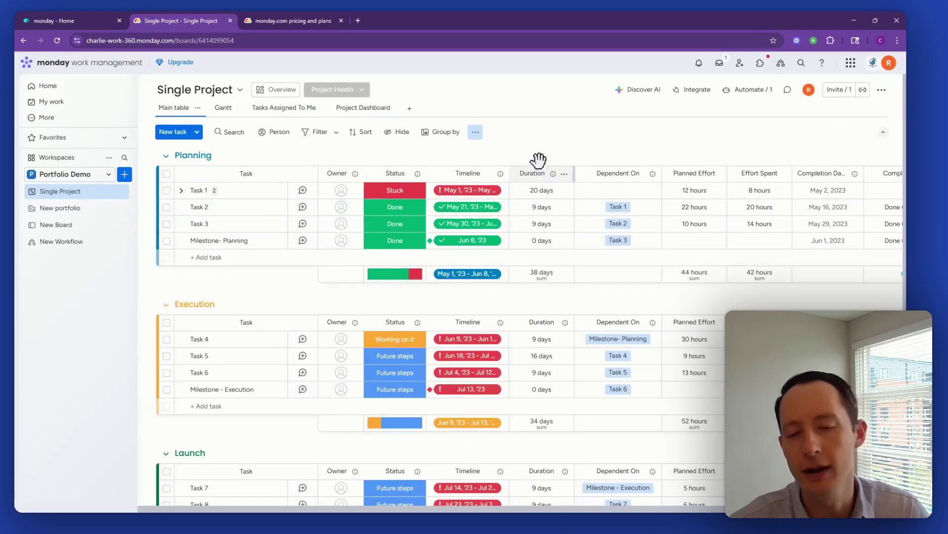
scroll(468, 450, down, 3)
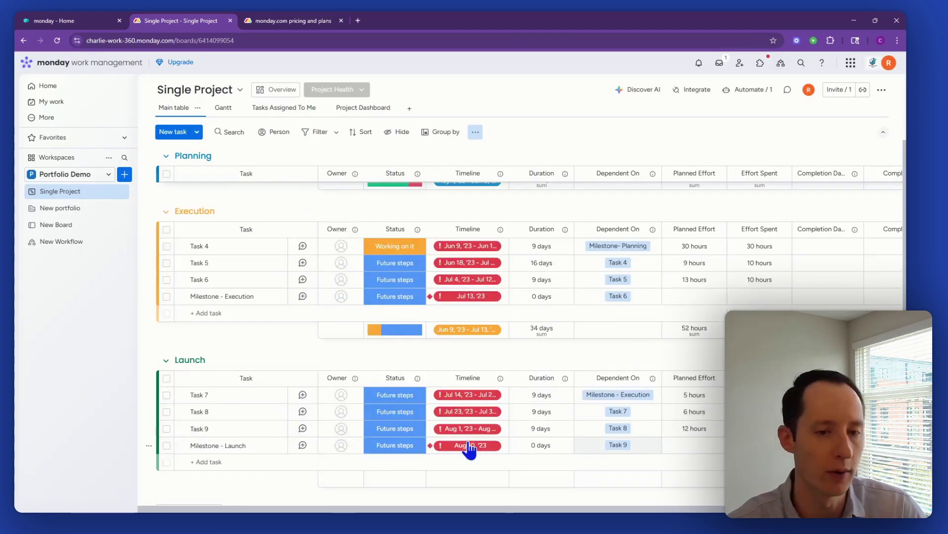
scroll(470, 445, up, 3)
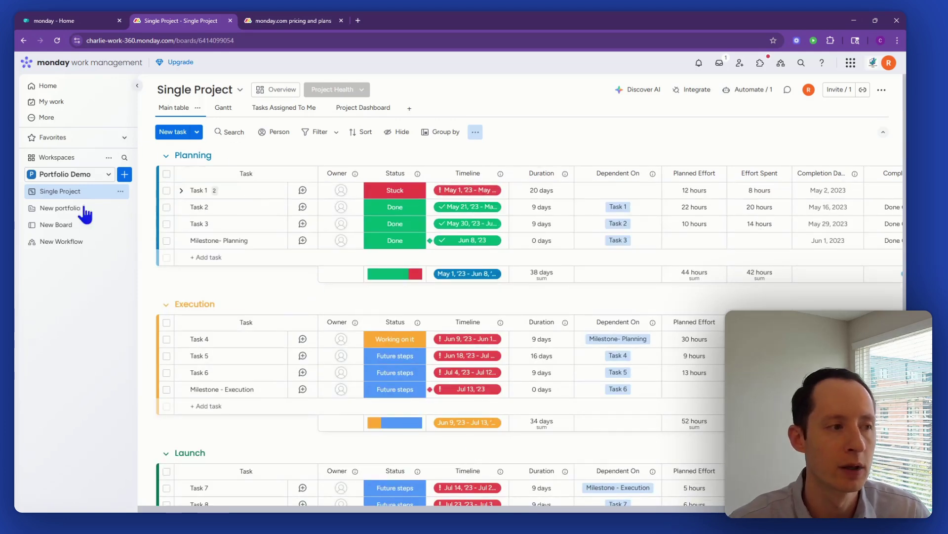
- Open the New Workflow, close its run history and start editing it
click(89, 247)
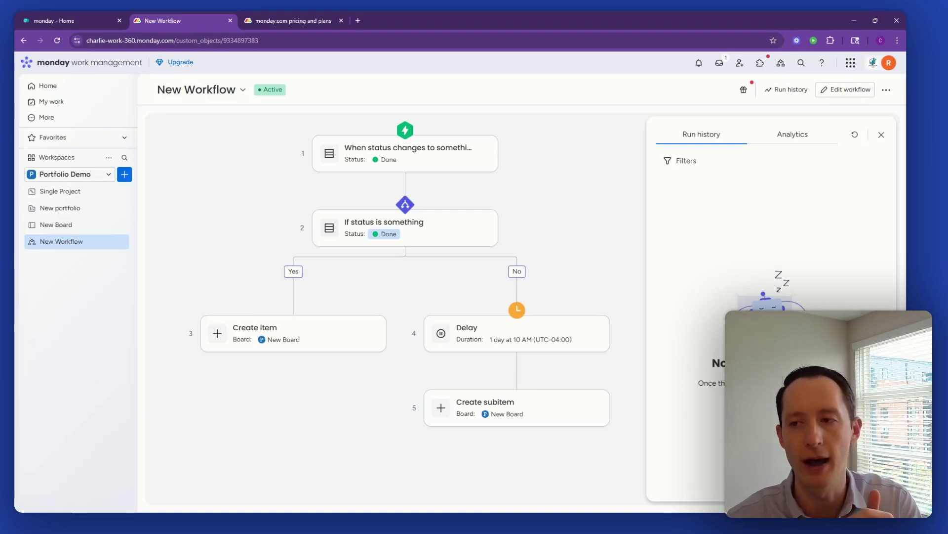
click(882, 135)
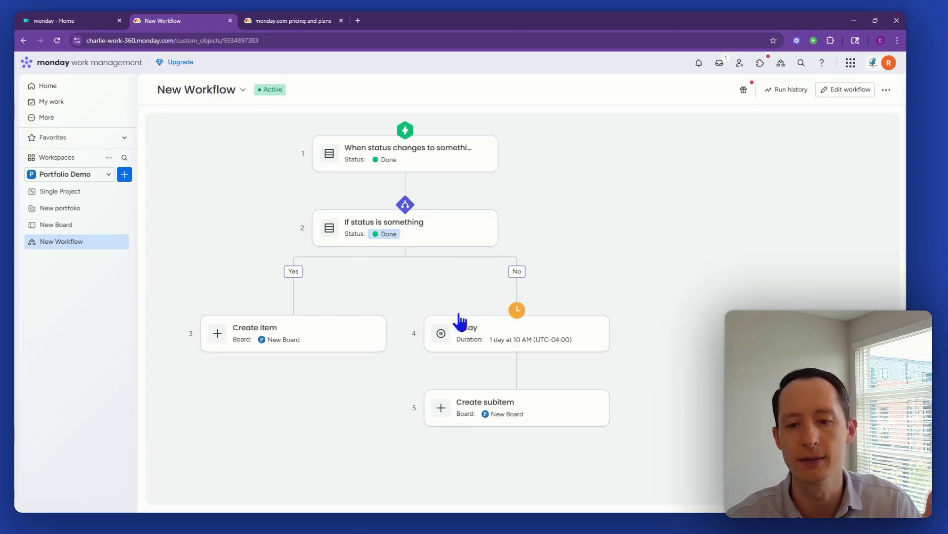
click(840, 95)
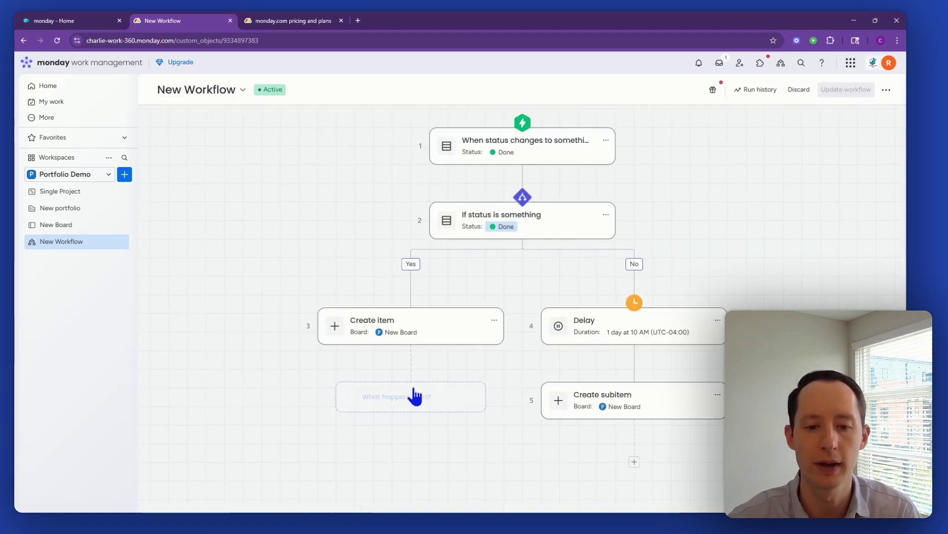
- Browse the actions available as a next step after Create item without adding one
click(415, 396)
click(533, 300)
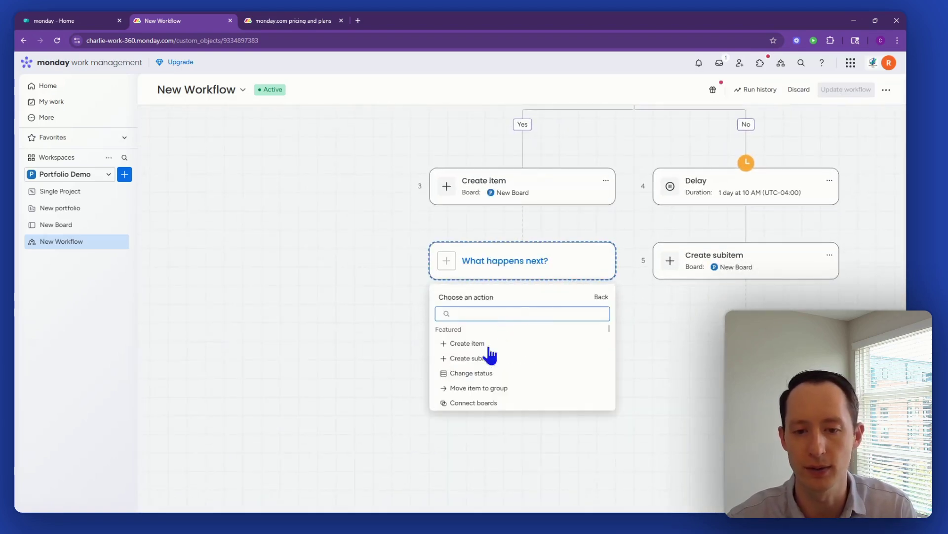
scroll(494, 366, down, 10)
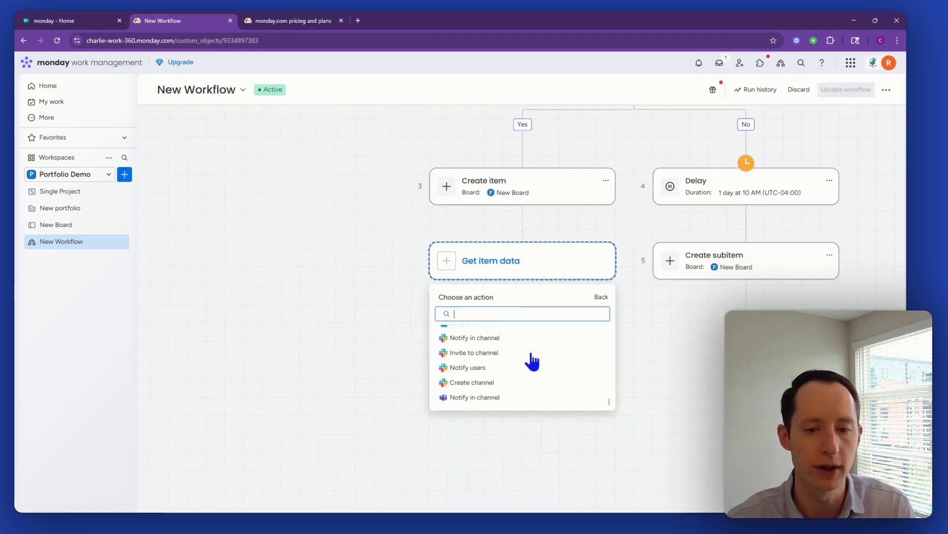
scroll(531, 366, up, 10)
click(408, 261)
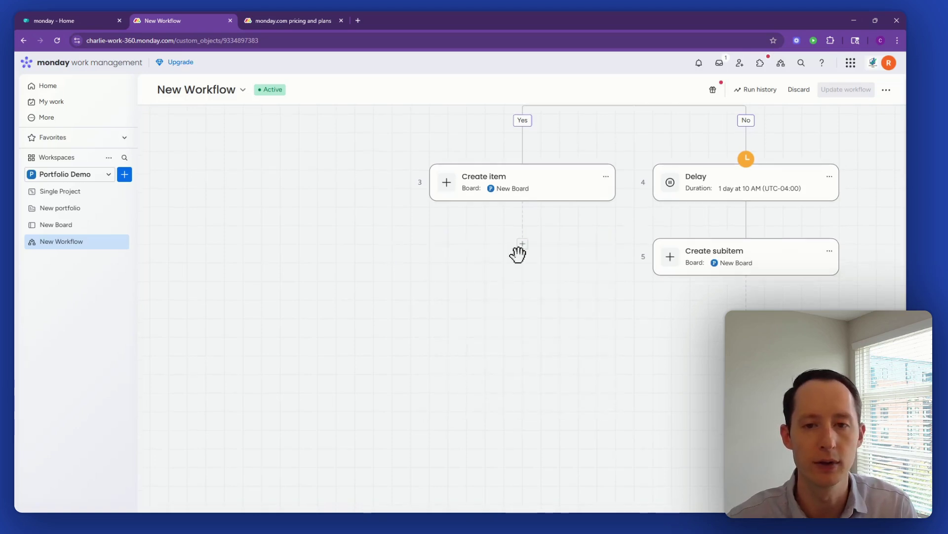
click(522, 241)
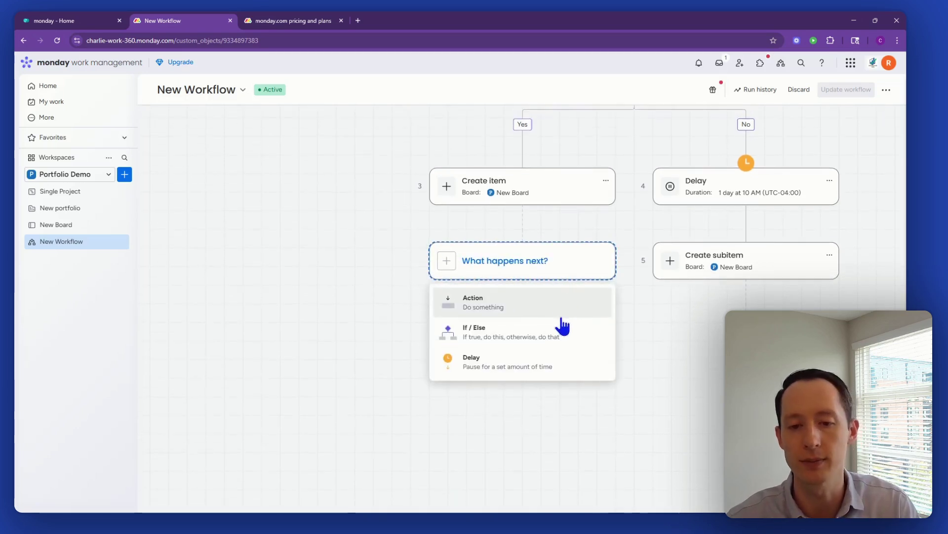
click(639, 332)
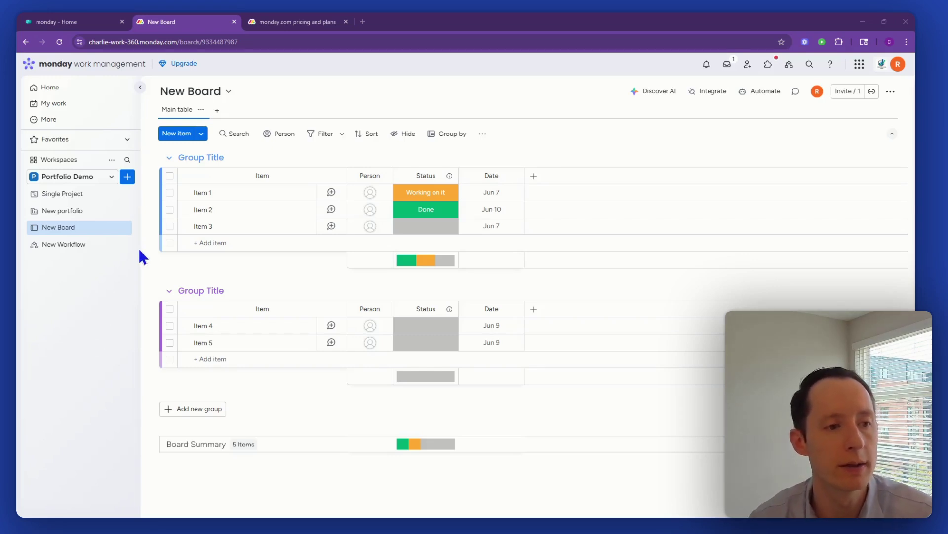
click(123, 227)
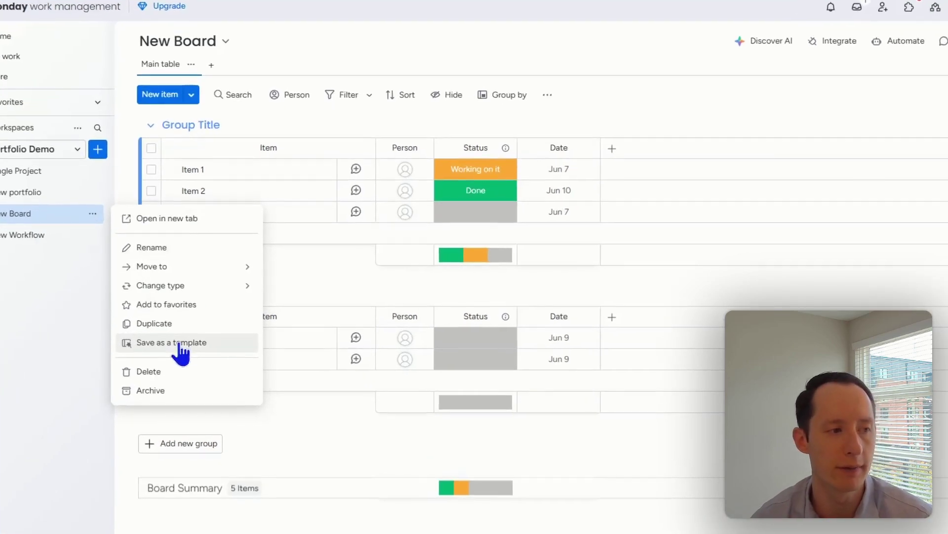
click(192, 329)
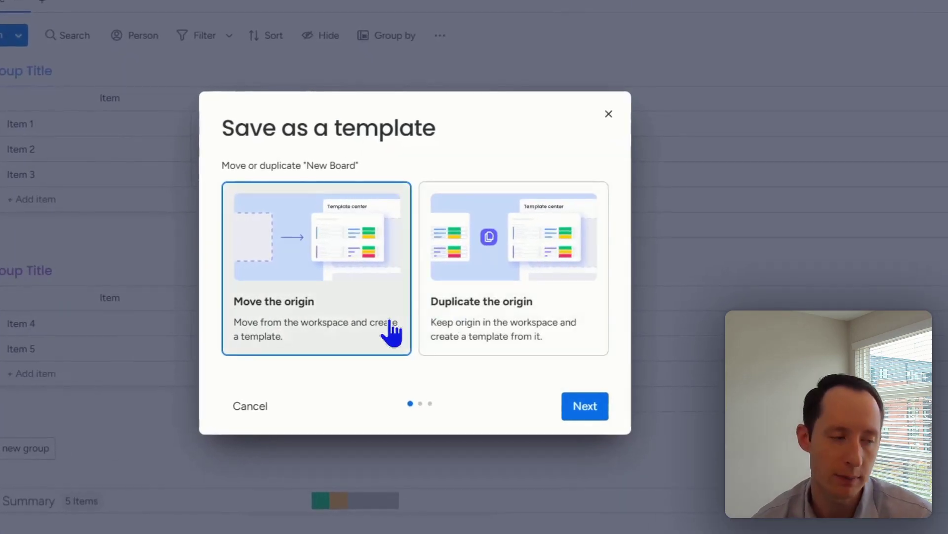
click(509, 352)
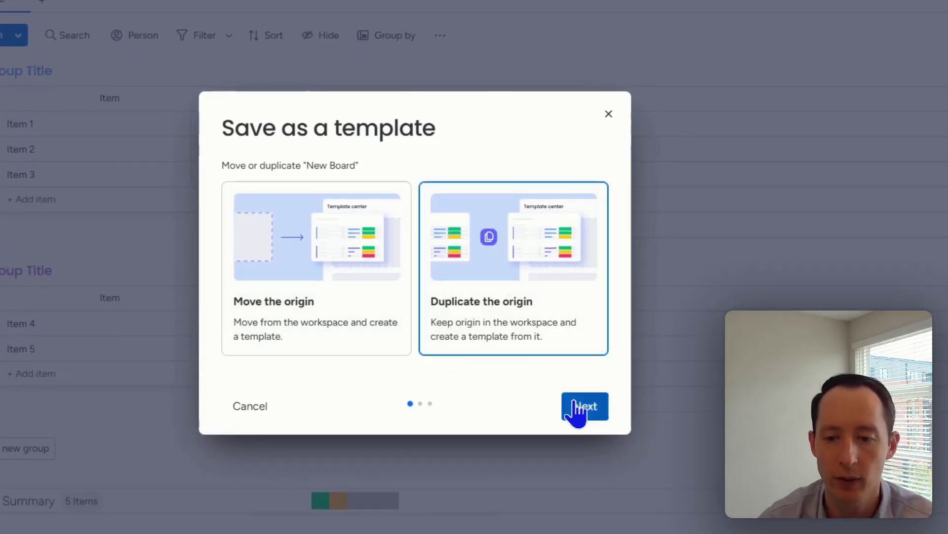
click(575, 408)
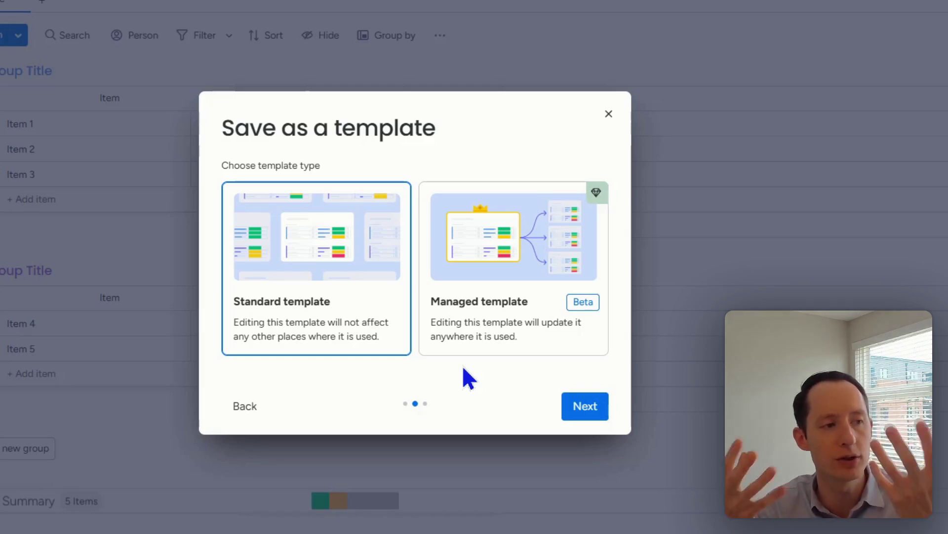
click(515, 333)
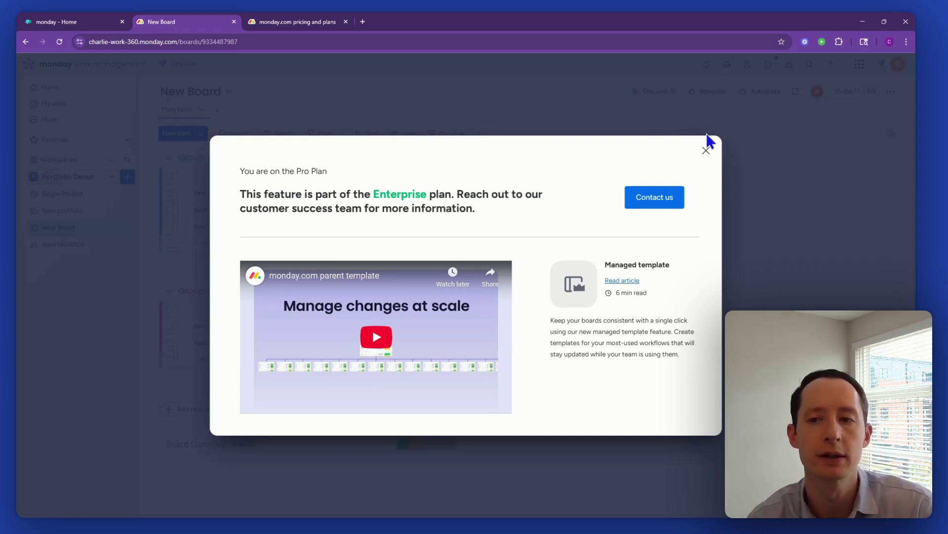
click(706, 151)
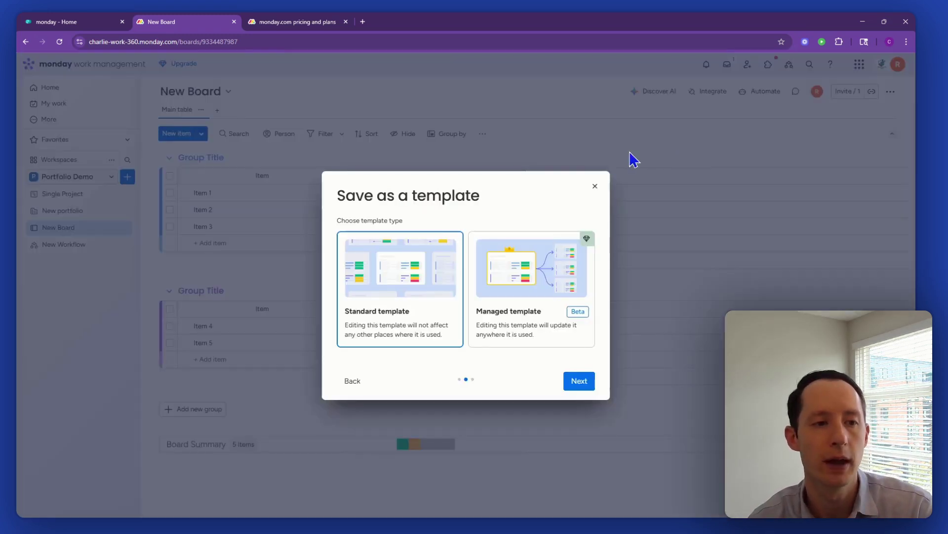
click(594, 187)
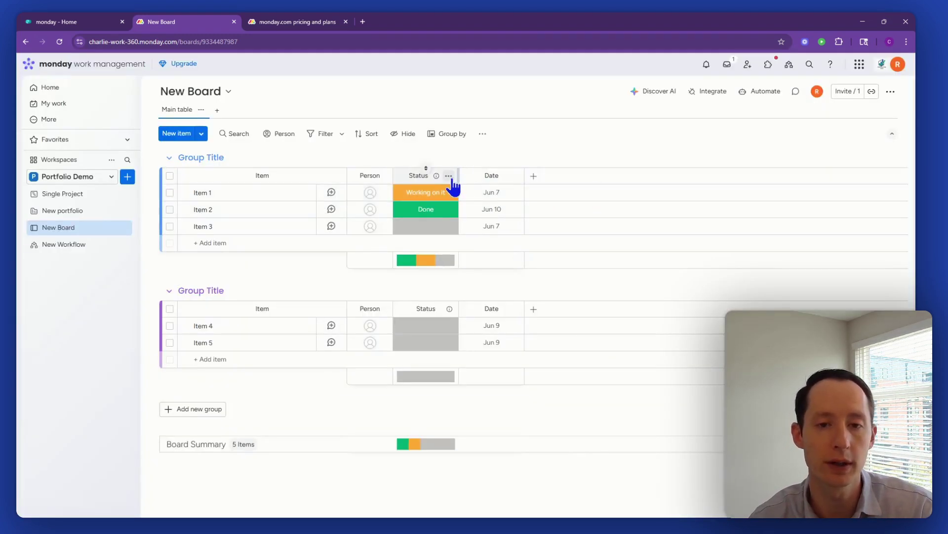
- Detach the board's Status column from its existing managed column
click(450, 178)
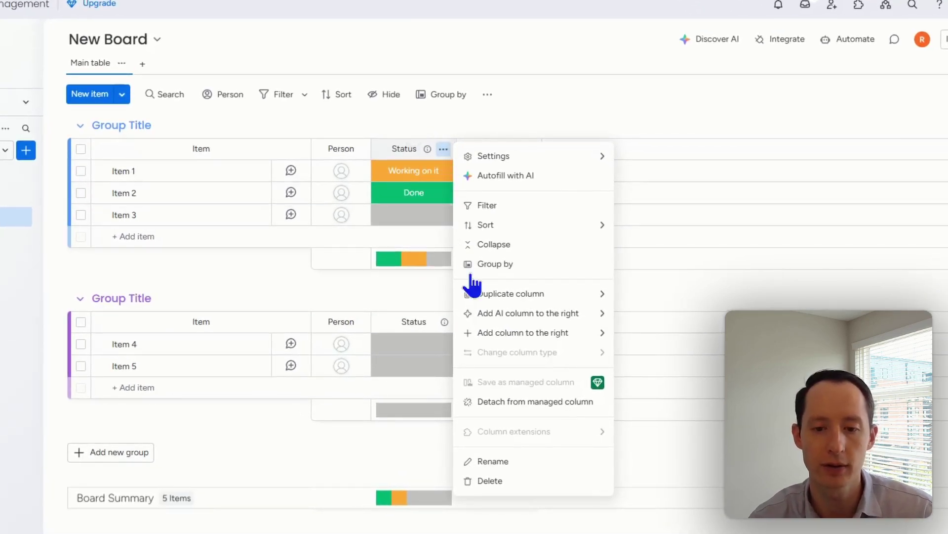
click(520, 403)
click(577, 350)
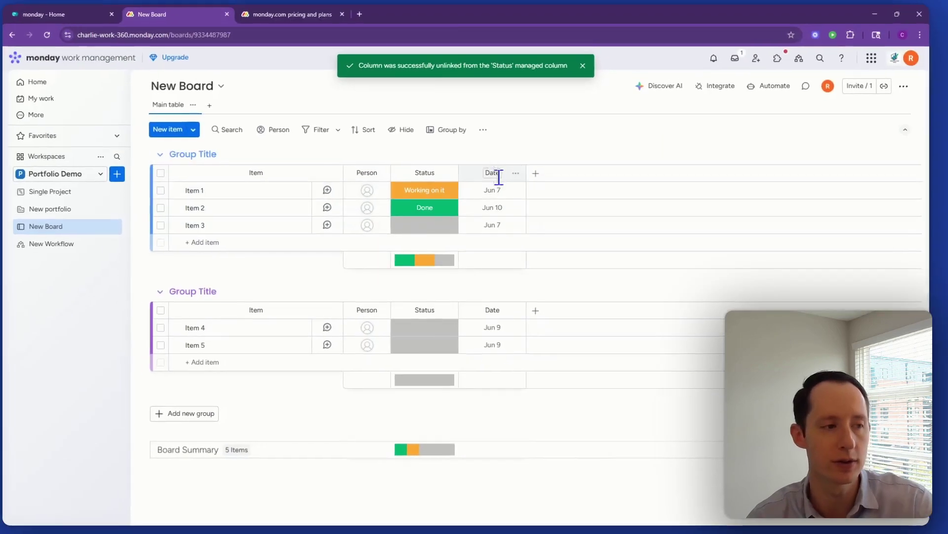
click(536, 173)
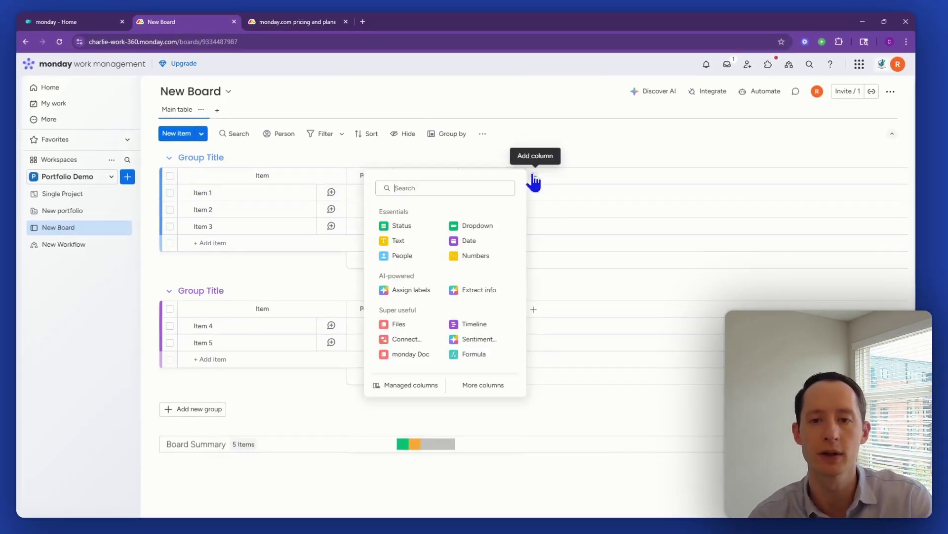
click(534, 181)
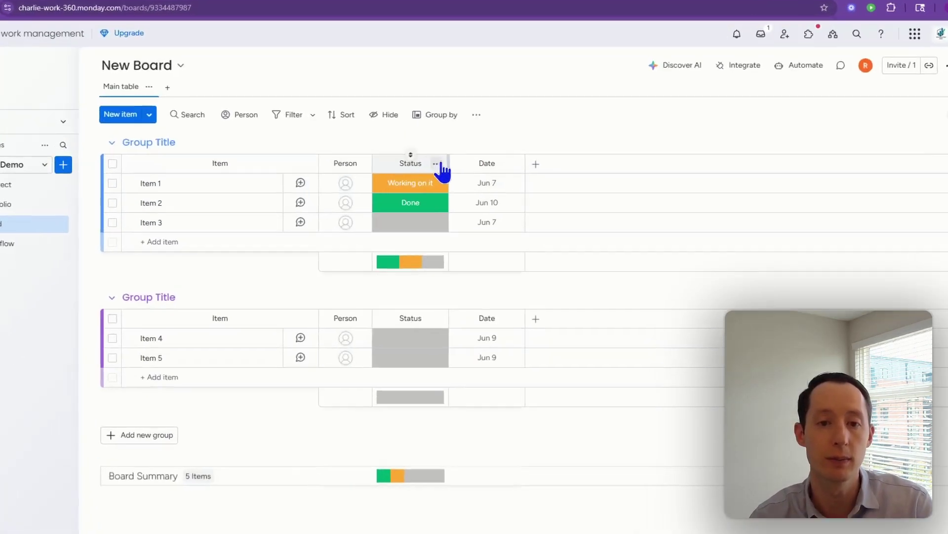
- Save the Status column, with its current labels, as a new managed column
click(448, 176)
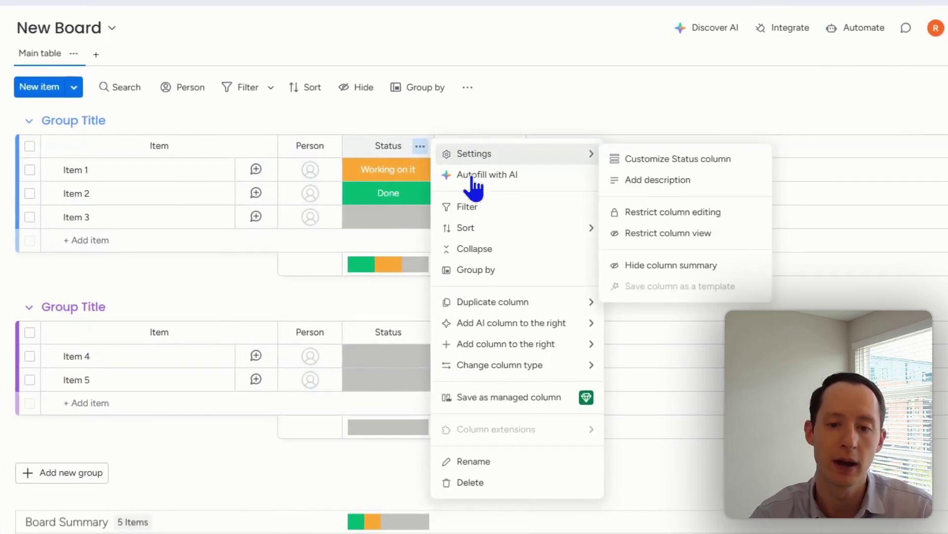
click(494, 398)
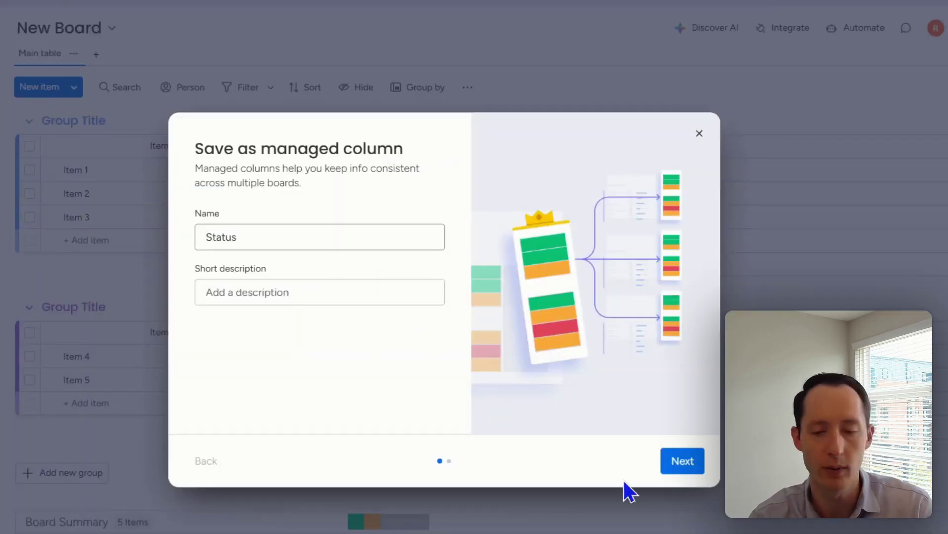
click(672, 461)
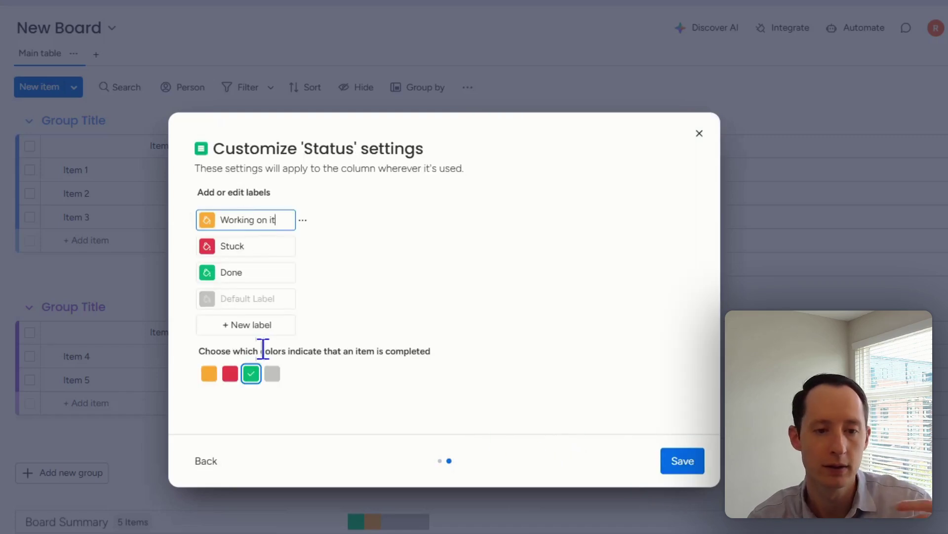
click(678, 464)
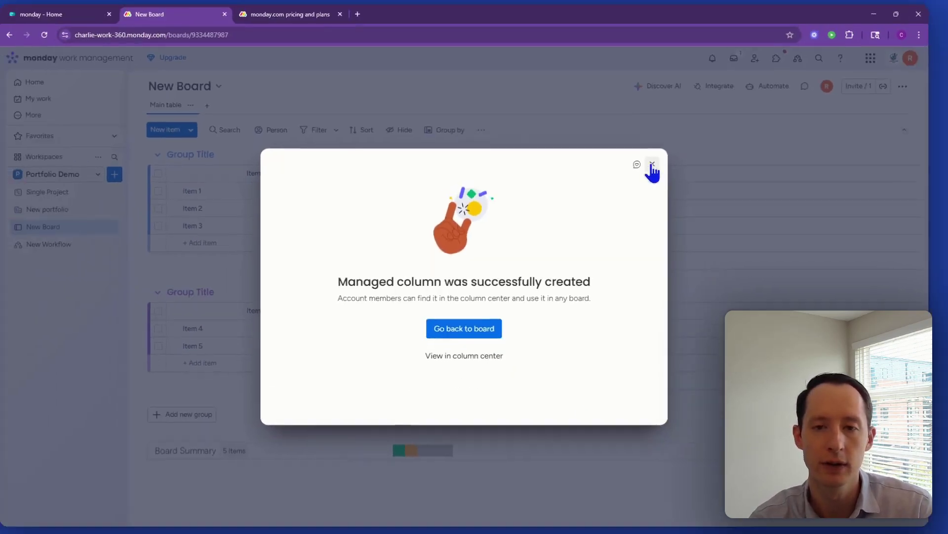
click(692, 139)
- Add the managed Status column to New Board as a second Status column
click(537, 151)
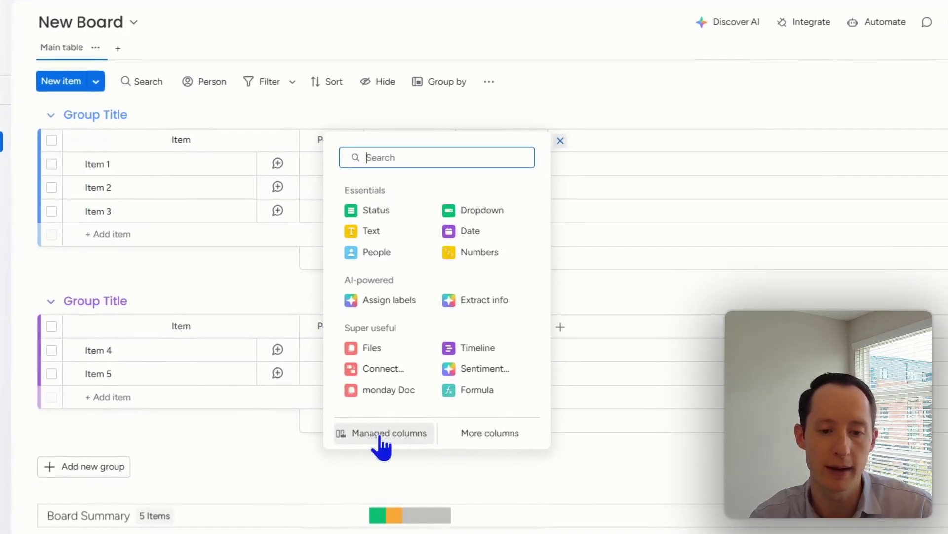
click(381, 435)
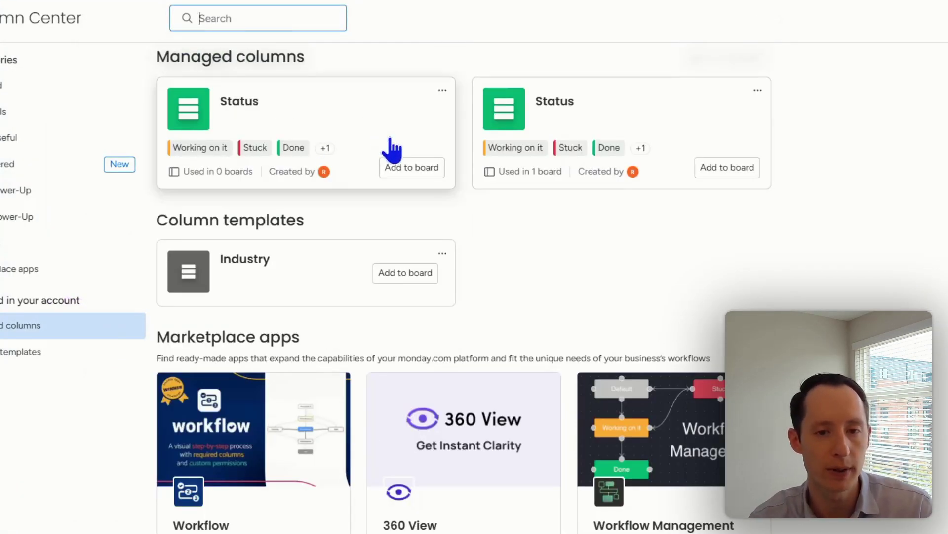
click(410, 168)
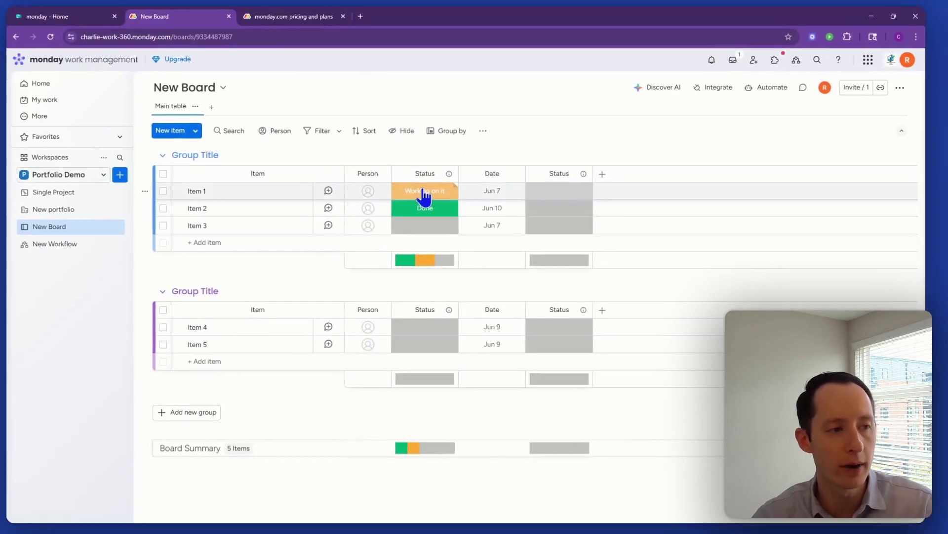